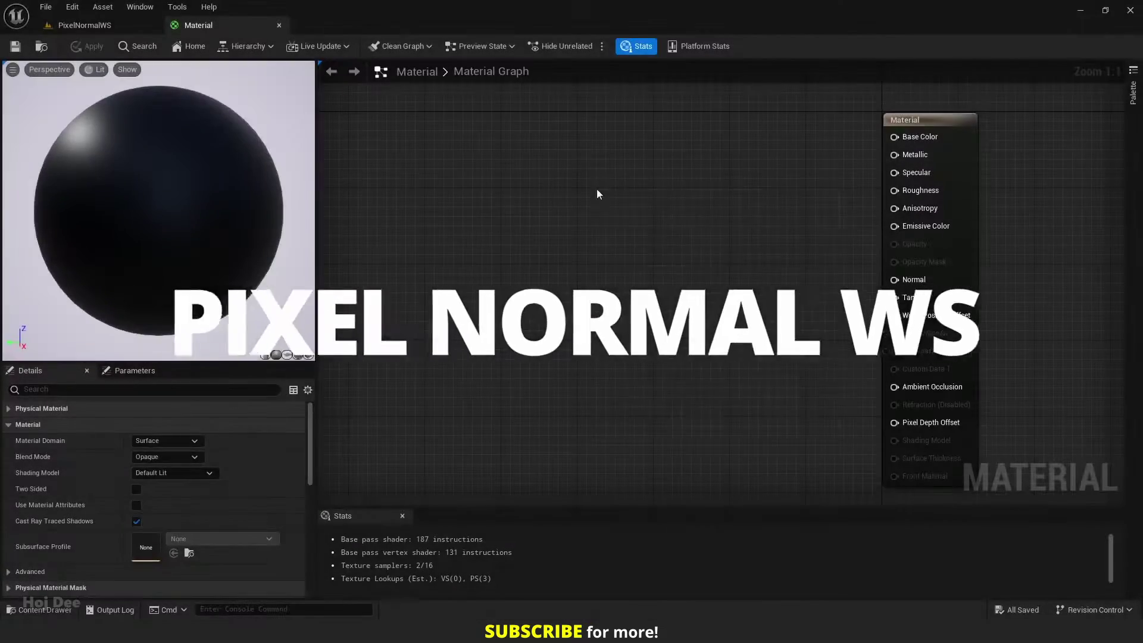
Step: Add a PixelNormalWS node to the material graph
{"action": "right_click", "coordinate": [596, 188]}
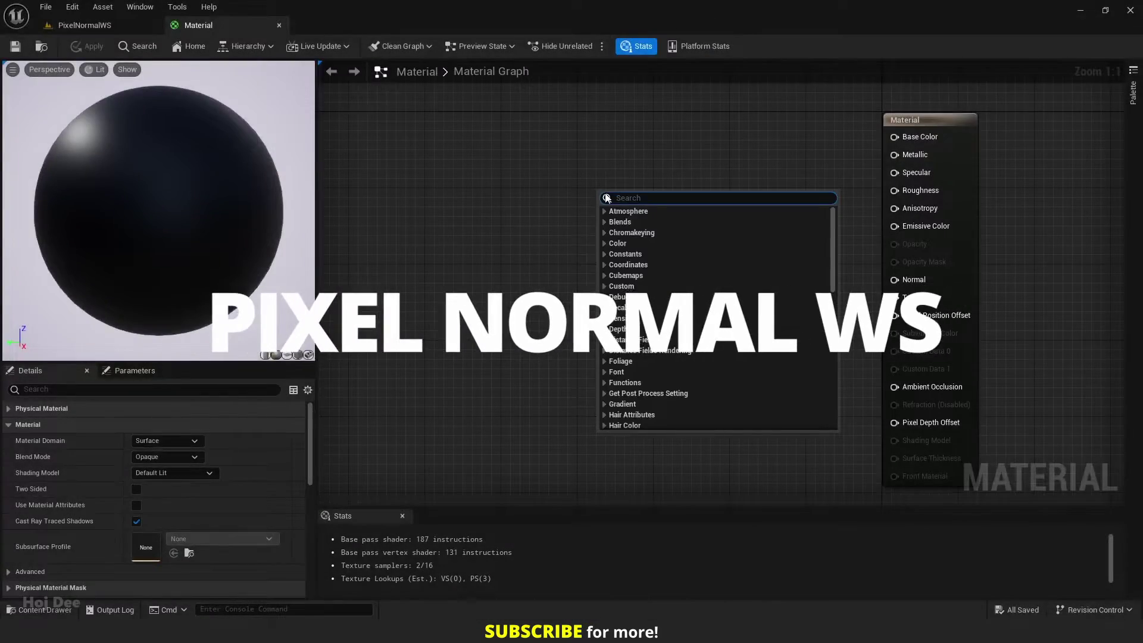
{"action": "type", "text": "pixel normal ws"}
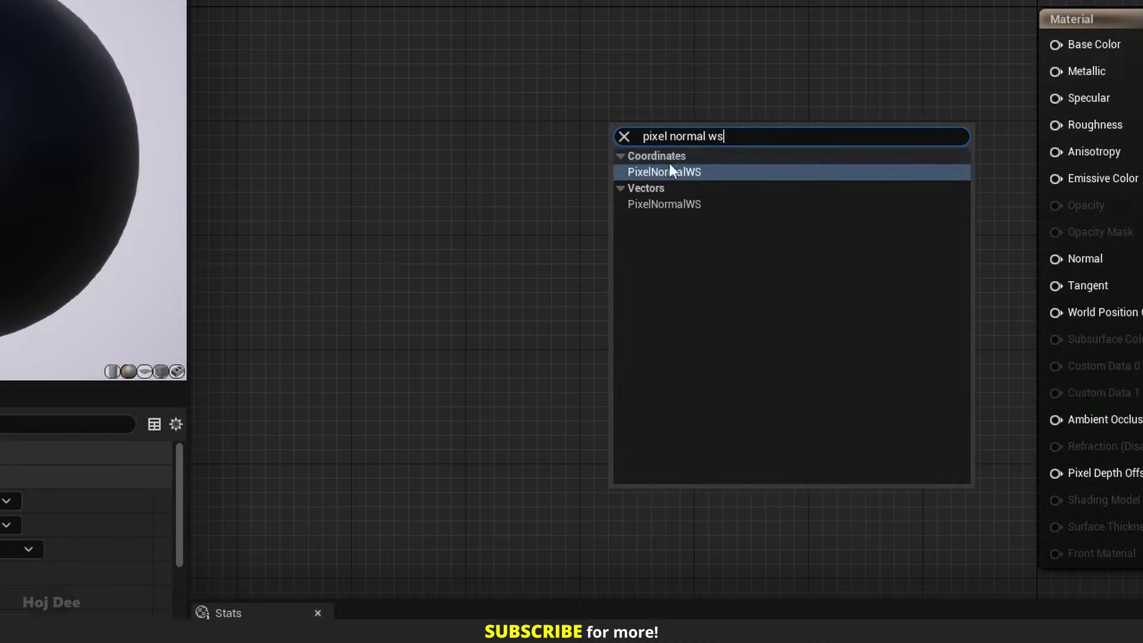
{"action": "left_click", "coordinate": [698, 203]}
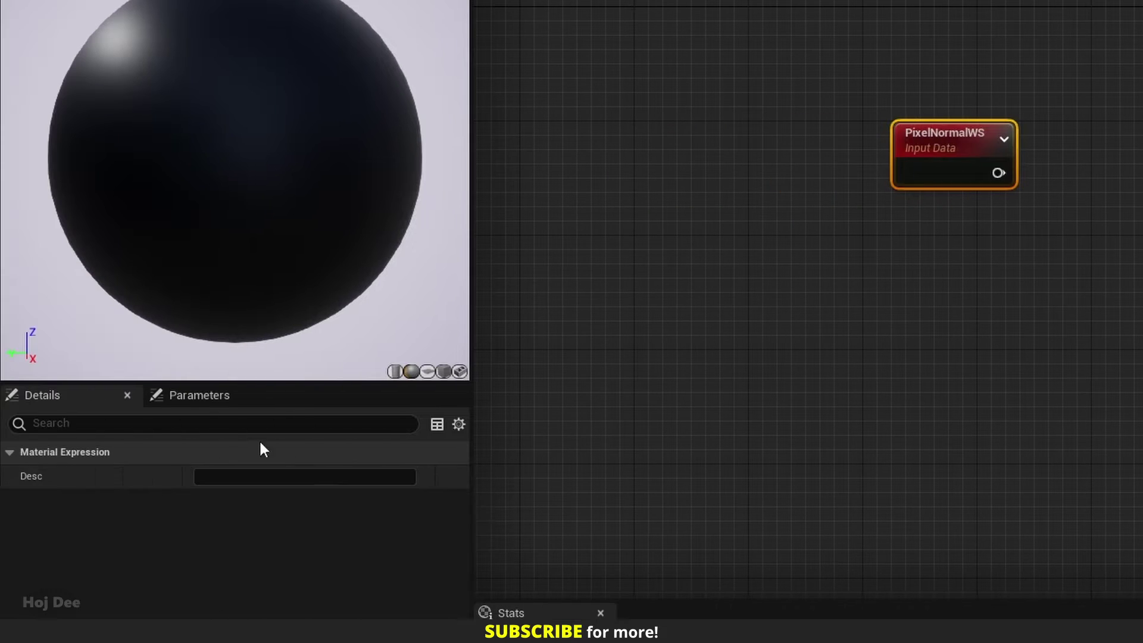
Step: Fill in the PixelNormalWS node's description with the author's name and reset it to empty
{"action": "left_click", "coordinate": [206, 476]}
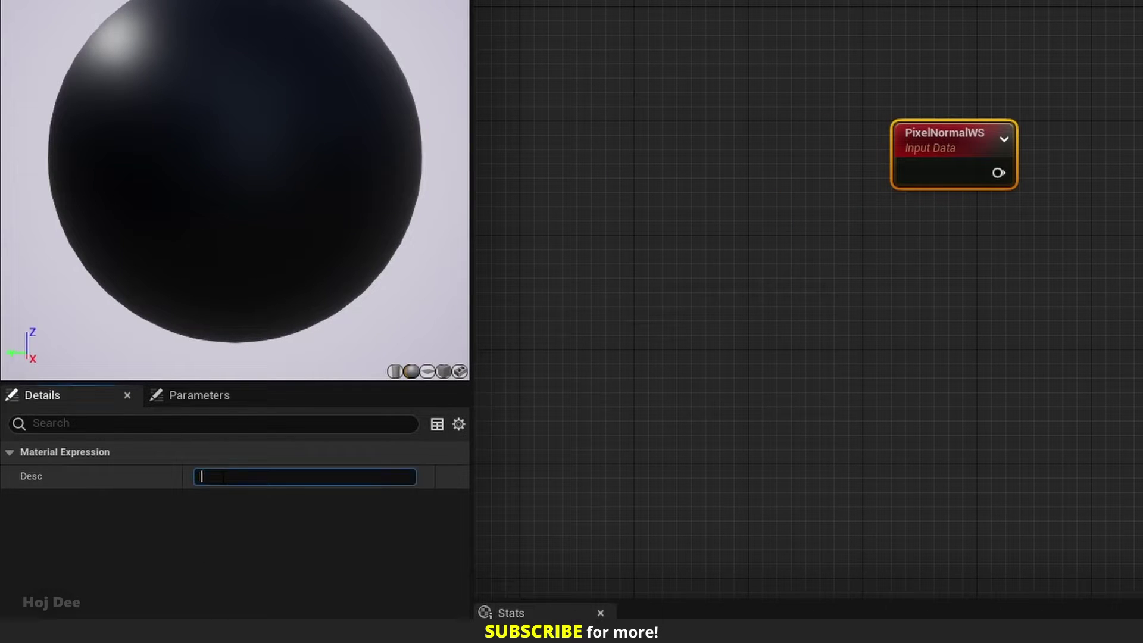
{"action": "type", "text": "Hoj Dee"}
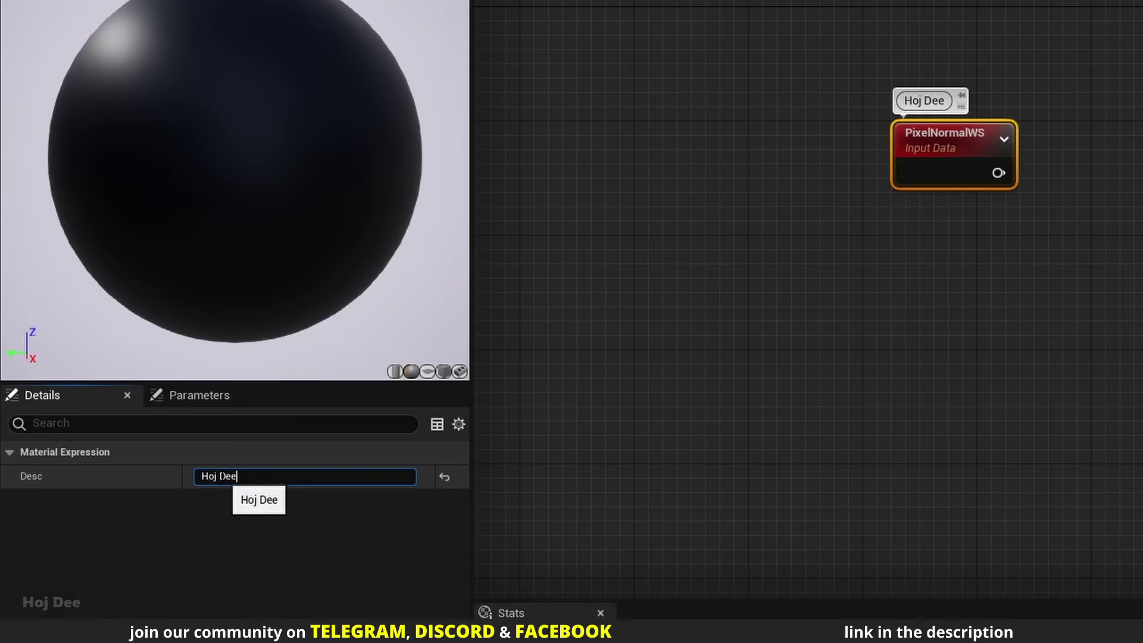
{"action": "left_click", "coordinate": [284, 500]}
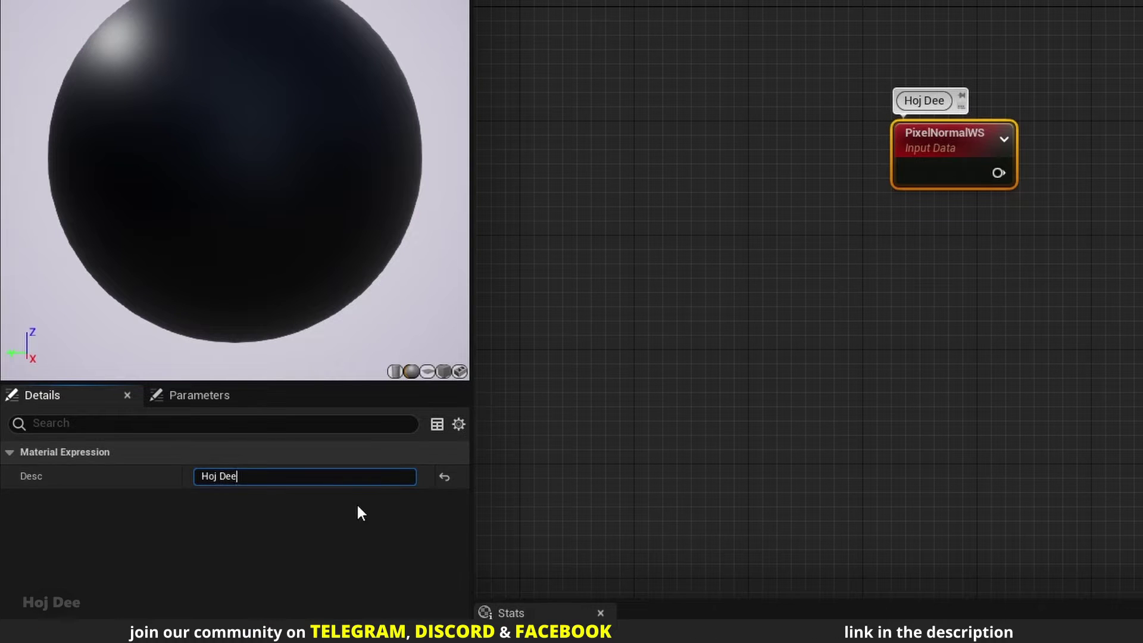
{"action": "left_click", "coordinate": [444, 476]}
Step: Enter the author's name as a node comment on PixelNormalWS and clear the comment again
{"action": "right_click", "coordinate": [938, 162]}
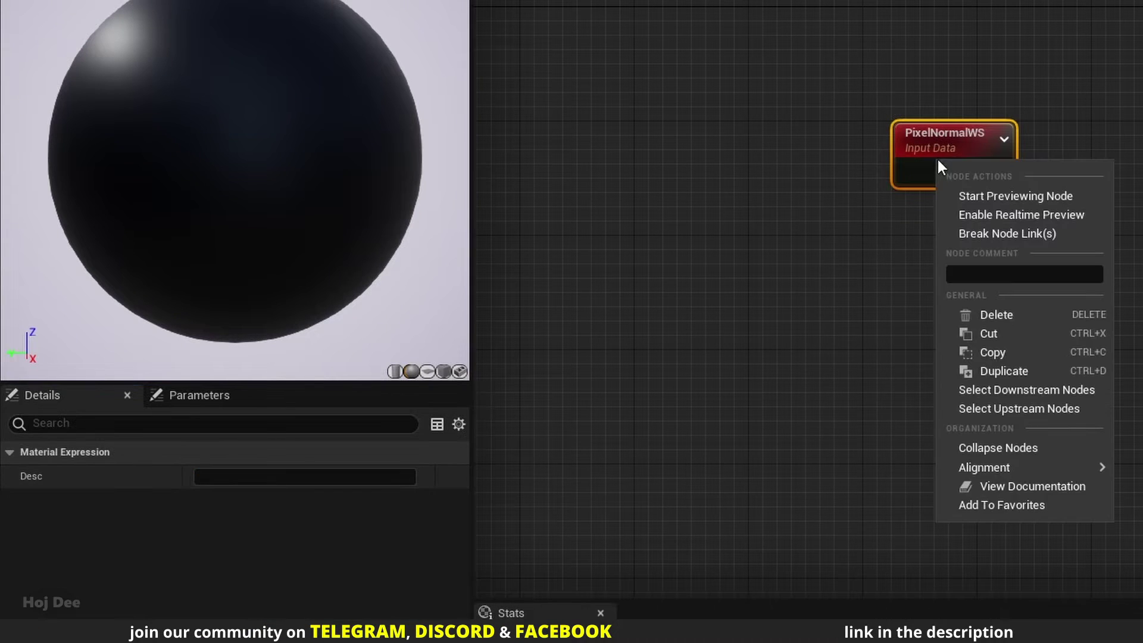
{"action": "type", "text": "Hoj"}
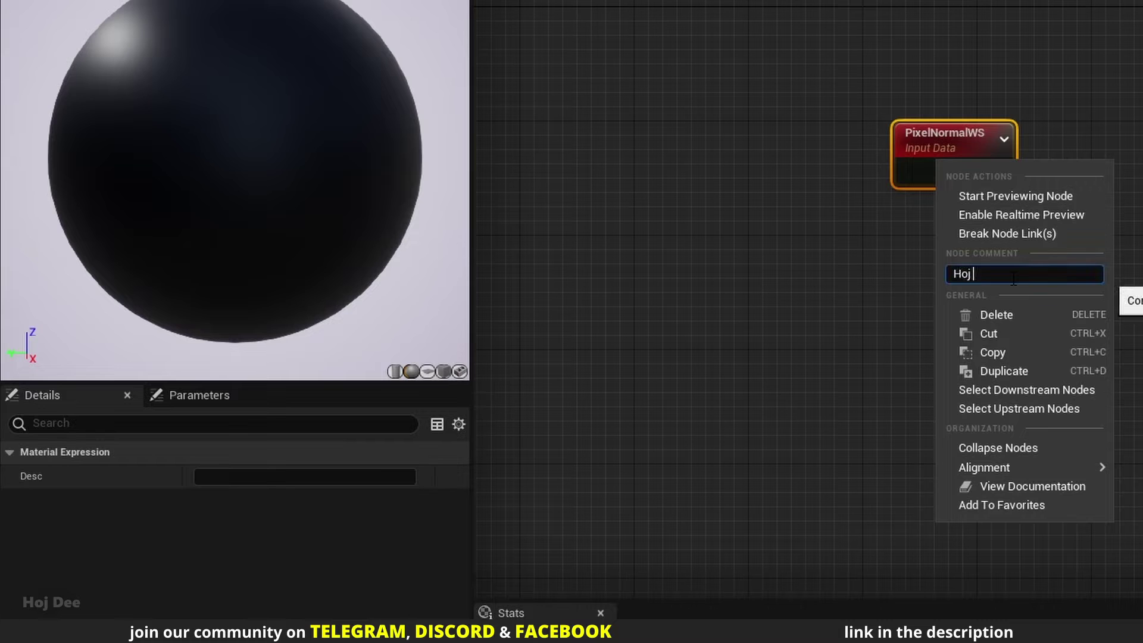
{"action": "type", "text": " Dee"}
{"action": "key", "text": "Return"}
{"action": "right_click", "coordinate": [970, 171]}
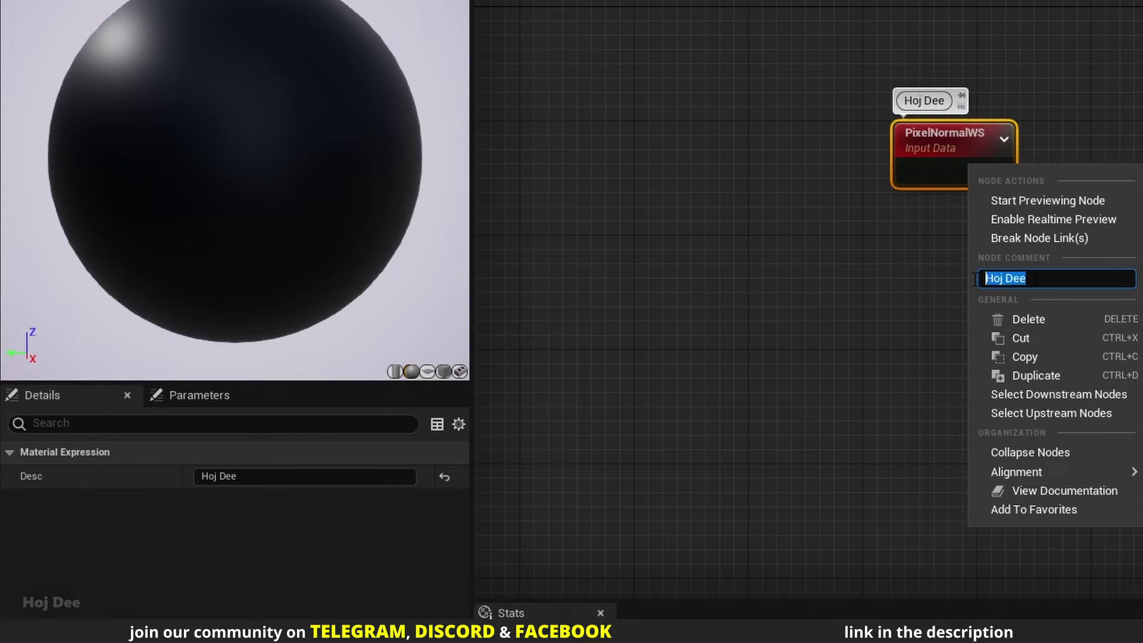
{"action": "key", "text": "BackSpace"}
{"action": "left_click", "coordinate": [912, 256]}
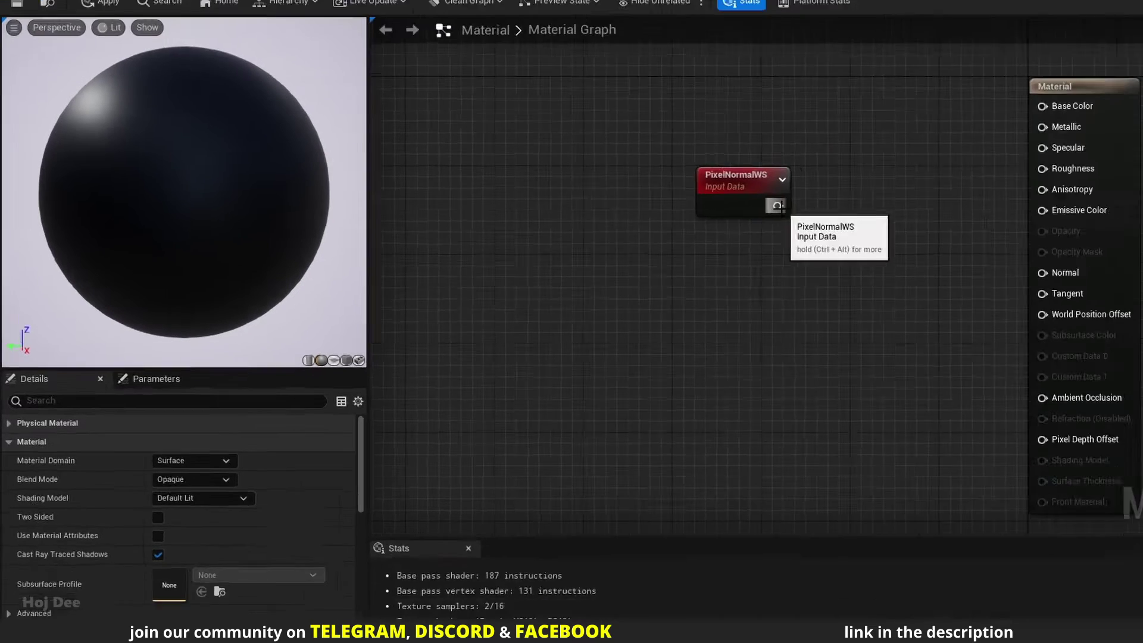
Step: Connect PixelNormalWS to the material's Base Color, align the node beside it, and inspect the preview sphere from several sides
{"action": "left_click_drag", "start_coordinate": [777, 206], "coordinate": [893, 137]}
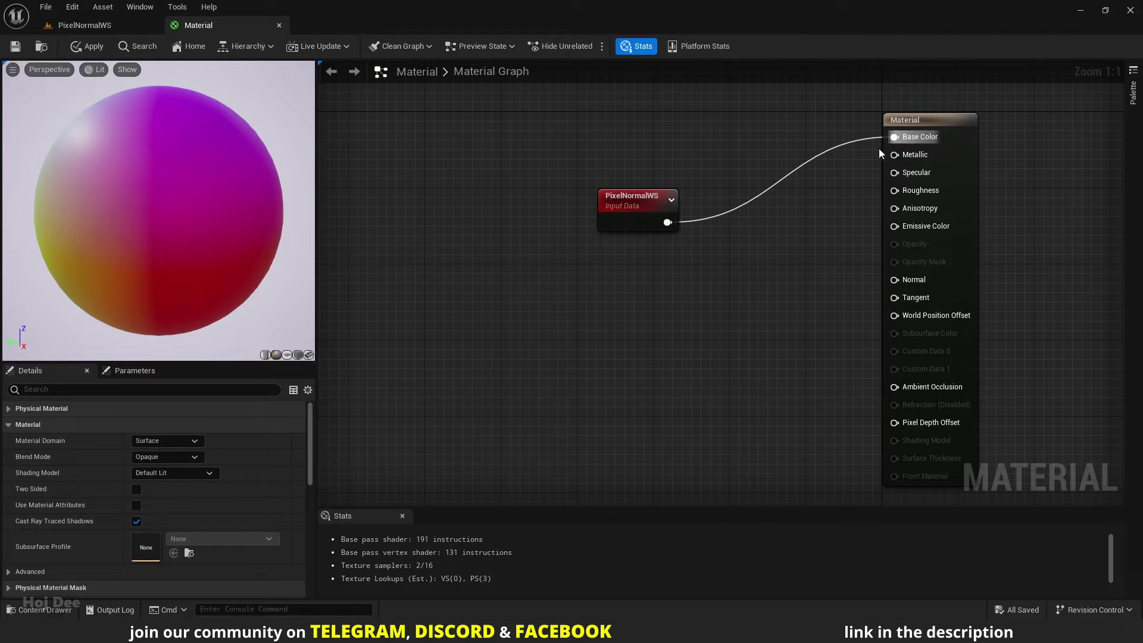
{"action": "left_click_drag", "start_coordinate": [649, 213], "coordinate": [658, 136]}
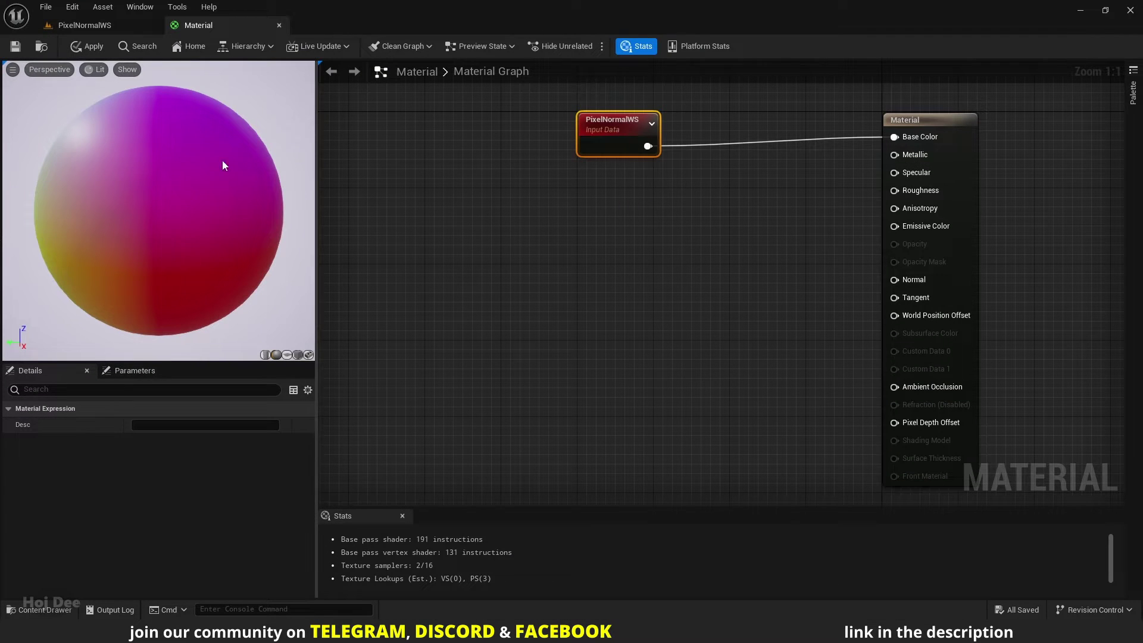
{"action": "left_click_drag", "start_coordinate": [158, 210], "coordinate": [208, 196]}
{"action": "scroll", "coordinate": [158, 210], "scroll_direction": "down", "scroll_amount": 2}
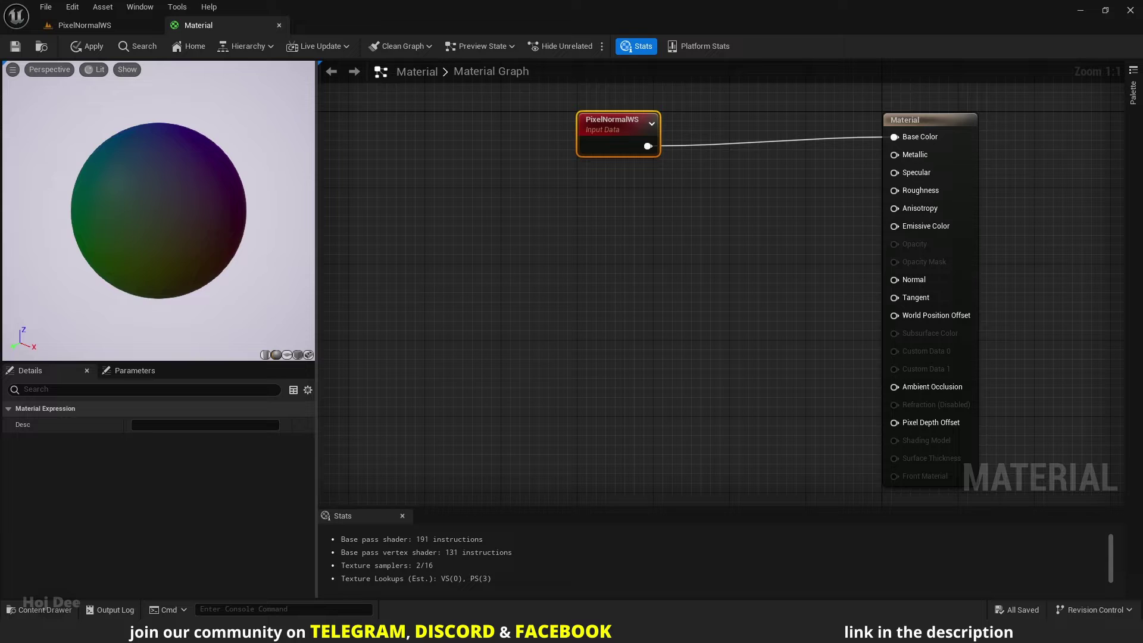
{"action": "left_click", "coordinate": [100, 70]}
{"action": "left_click", "coordinate": [119, 301]}
{"action": "key", "text": "Escape"}
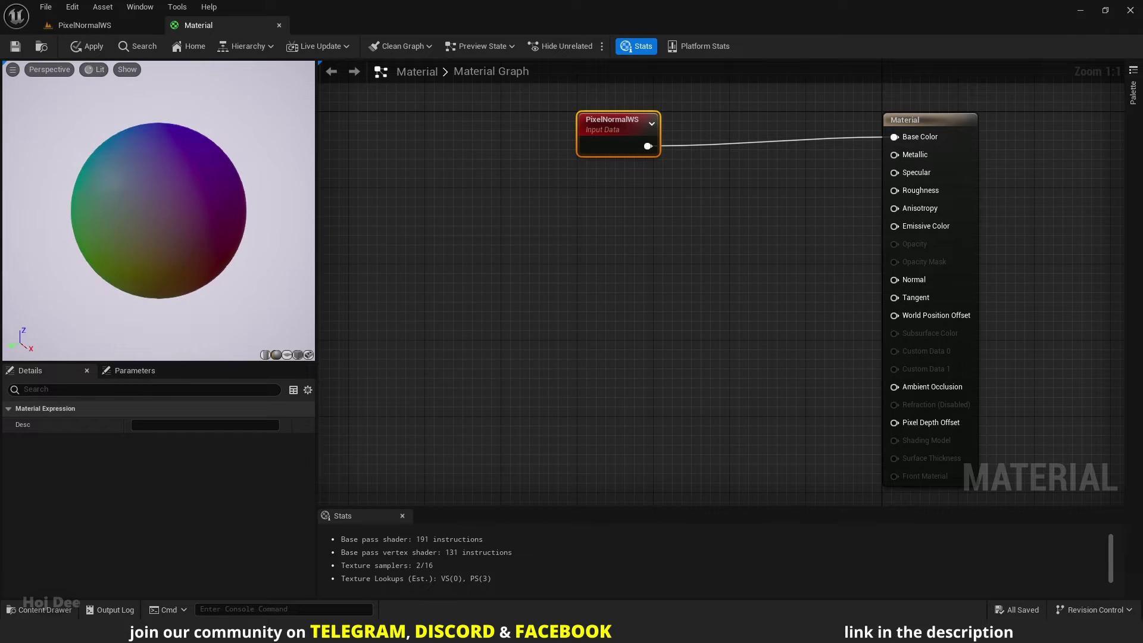
{"action": "left_click_drag", "start_coordinate": [159, 210], "coordinate": [238, 210]}
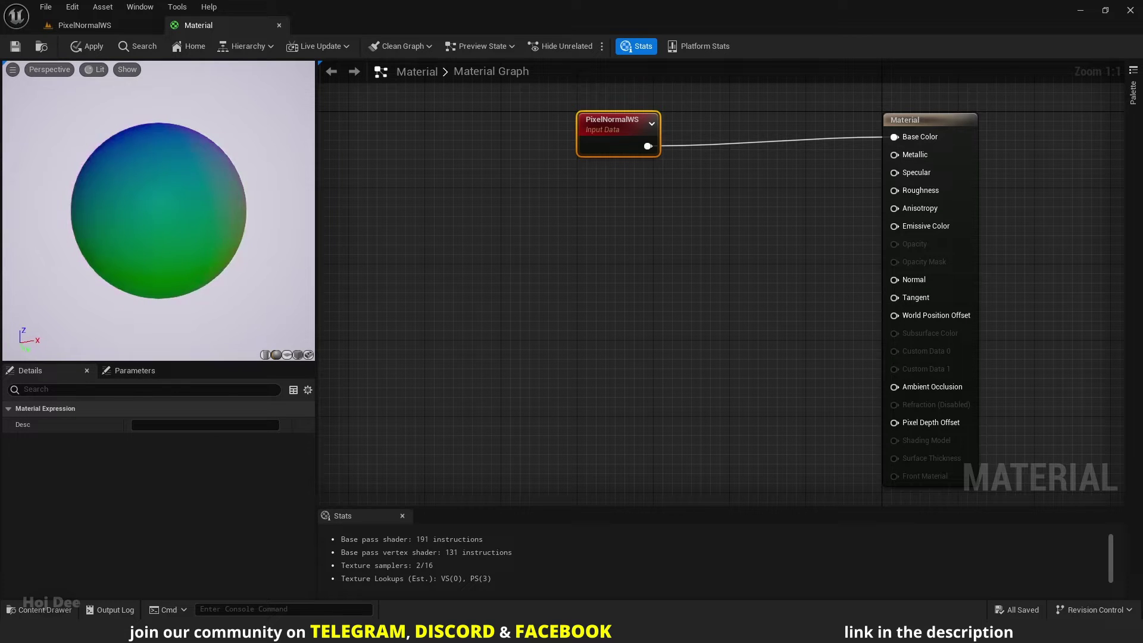
Step: Add a VertexNormalWS node, connect it to Base Color and place it directly below PixelNormalWS
{"action": "right_click", "coordinate": [509, 221]}
{"action": "type", "text": "vertex no"}
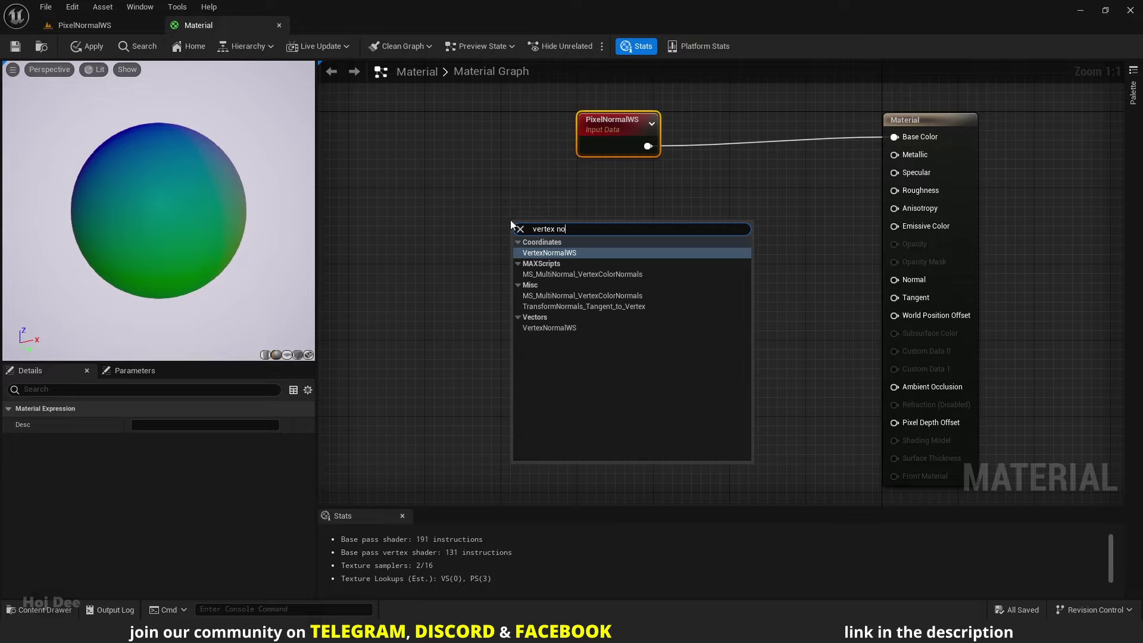
{"action": "type", "text": "rma"}
{"action": "key", "text": "Return"}
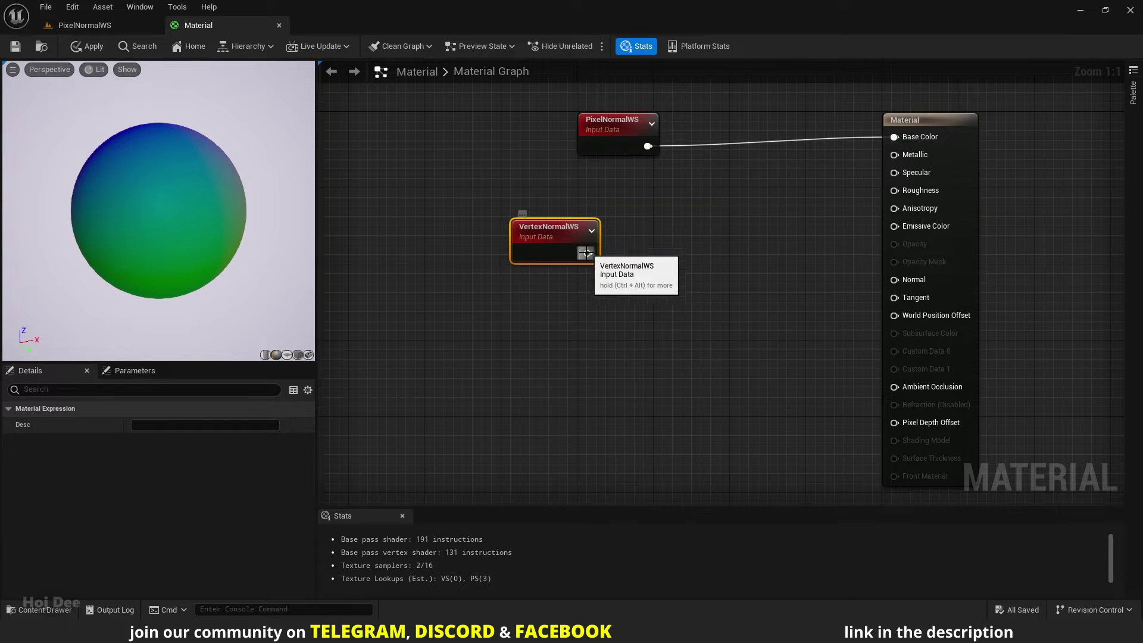
{"action": "left_click_drag", "start_coordinate": [587, 253], "coordinate": [764, 177]}
{"action": "left_click_drag", "start_coordinate": [884, 140], "coordinate": [893, 137]}
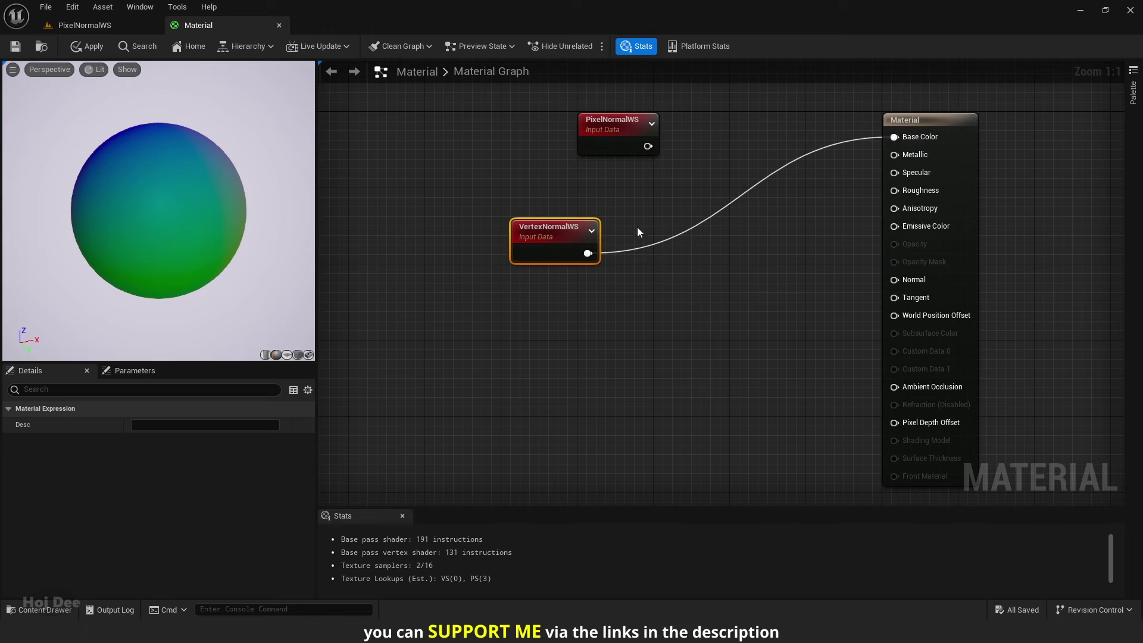
{"action": "left_click_drag", "start_coordinate": [556, 242], "coordinate": [620, 188]}
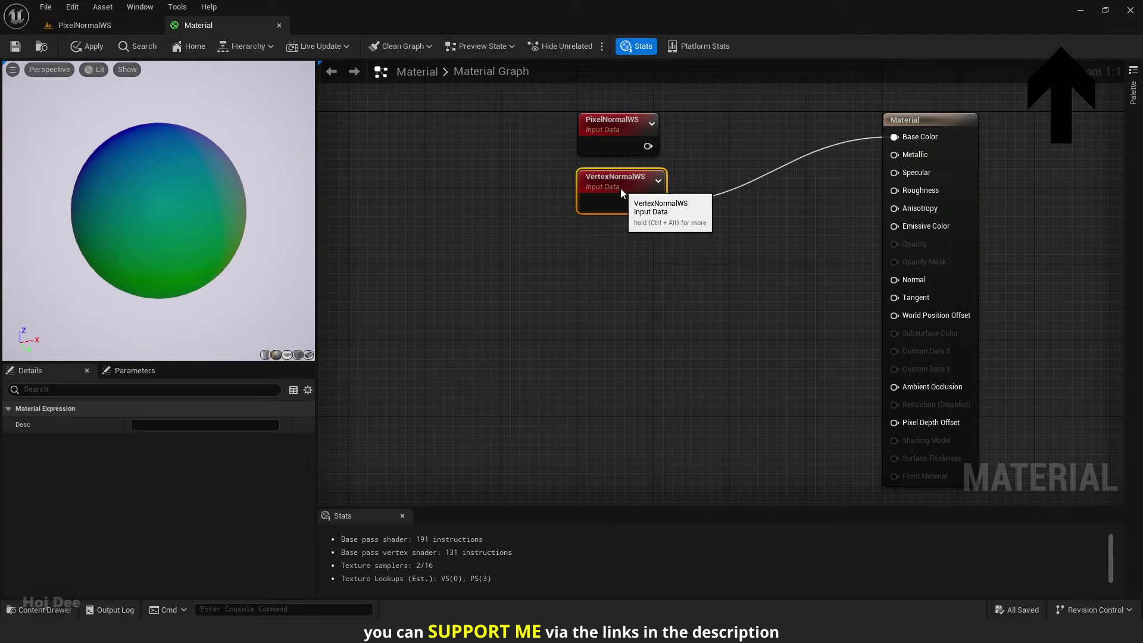
{"action": "left_click", "coordinate": [622, 264]}
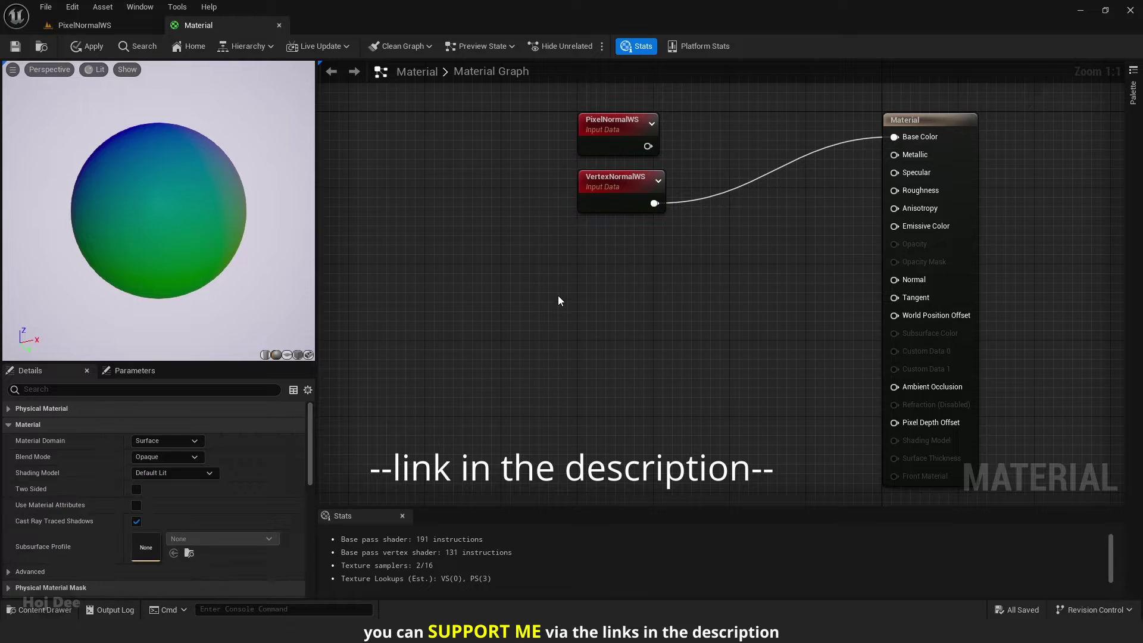
Step: Add the T_CobbleStone_Pebble_N texture as a Texture Sample and connect its RGB output to the material's Normal input
{"action": "key", "text": "ctrl+space"}
{"action": "left_click_drag", "start_coordinate": [546, 539], "coordinate": [617, 296]}
{"action": "left_click_drag", "start_coordinate": [729, 323], "coordinate": [894, 280]}
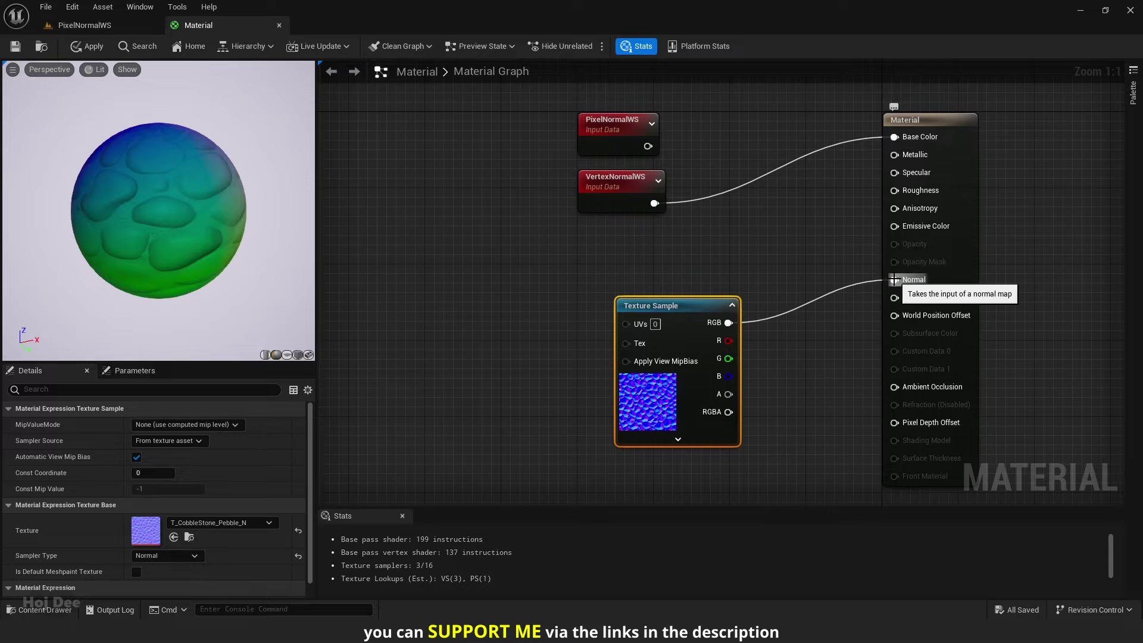
{"action": "left_click_drag", "start_coordinate": [239, 229], "coordinate": [238, 227]}
Step: Connect PixelNormalWS to Base Color in place of VertexNormalWS
{"action": "left_click", "coordinate": [626, 198]}
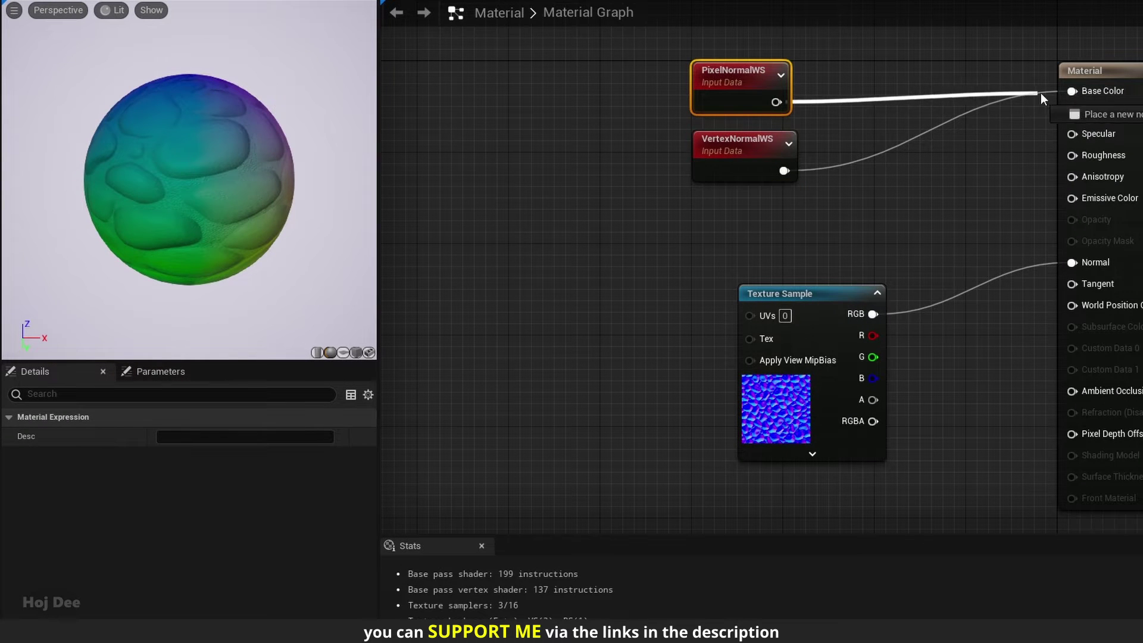
{"action": "left_click_drag", "start_coordinate": [1076, 96], "coordinate": [1073, 92]}
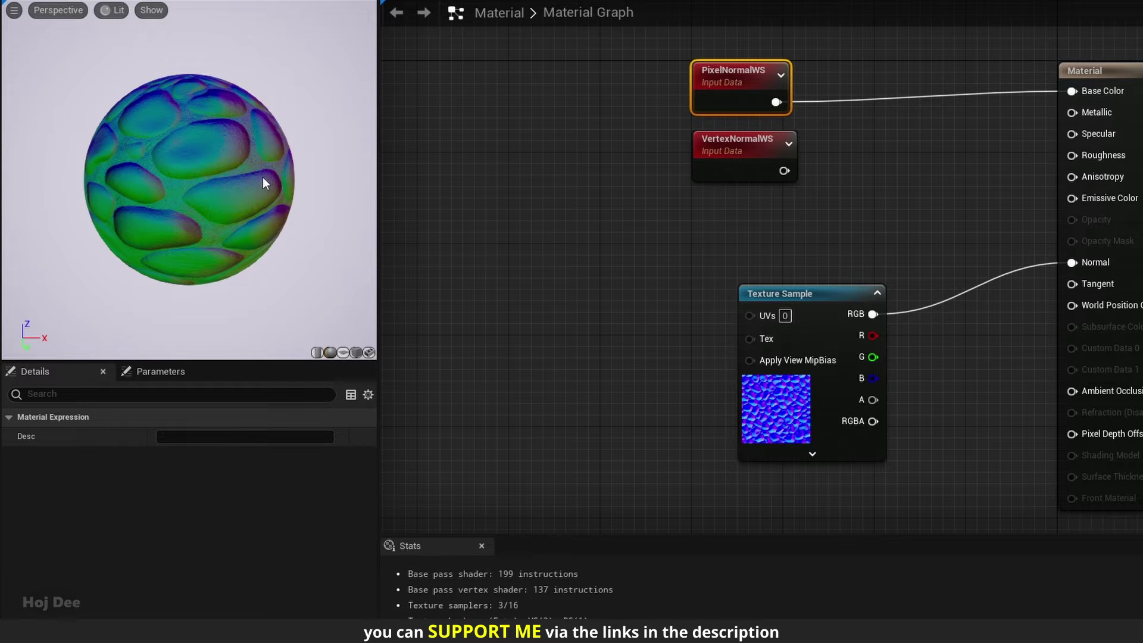
{"action": "left_click_drag", "start_coordinate": [821, 294], "coordinate": [934, 245]}
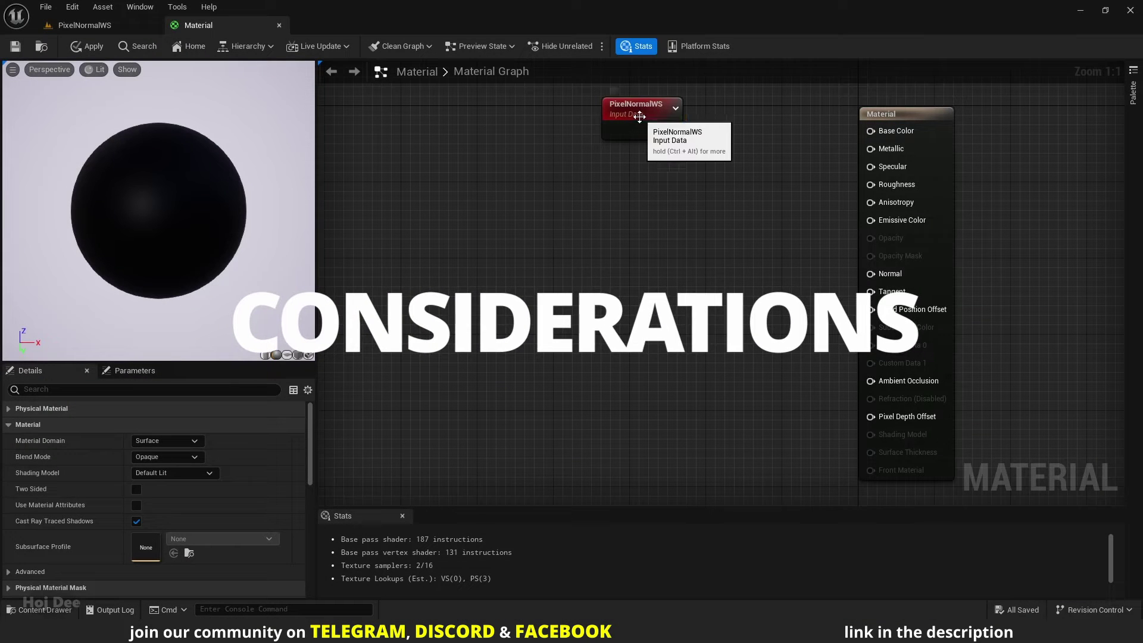
Step: Try feeding PixelNormalWS into the World Position Offset input, and move the link to Base Color instead
{"action": "left_click", "coordinate": [632, 168]}
{"action": "left_click_drag", "start_coordinate": [634, 168], "coordinate": [633, 198]}
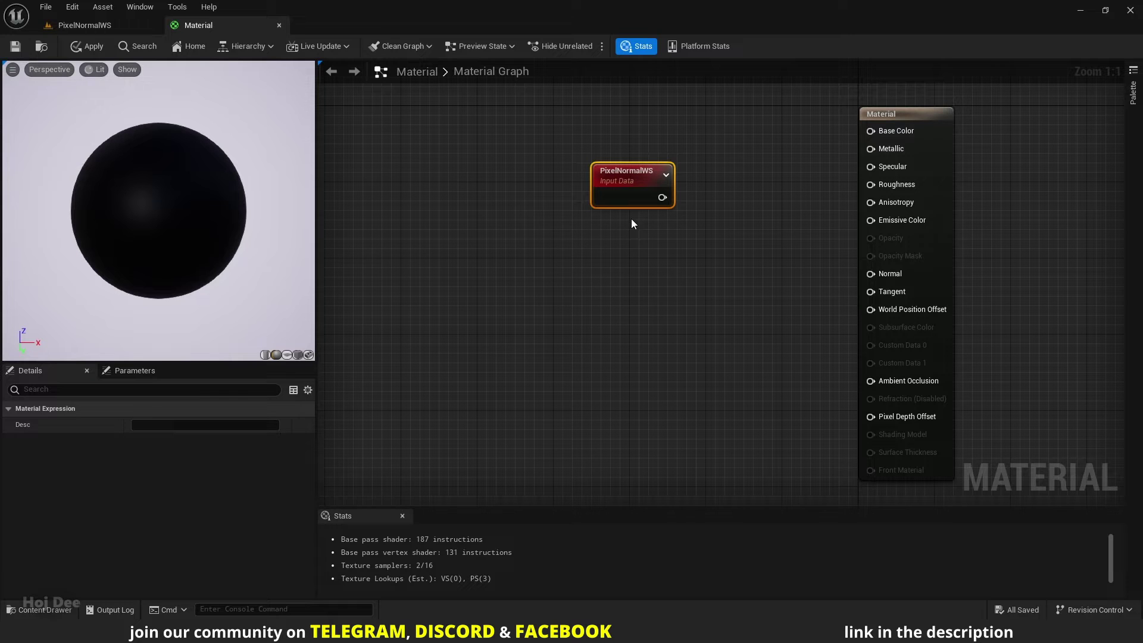
{"action": "left_click_drag", "start_coordinate": [662, 197], "coordinate": [821, 284]}
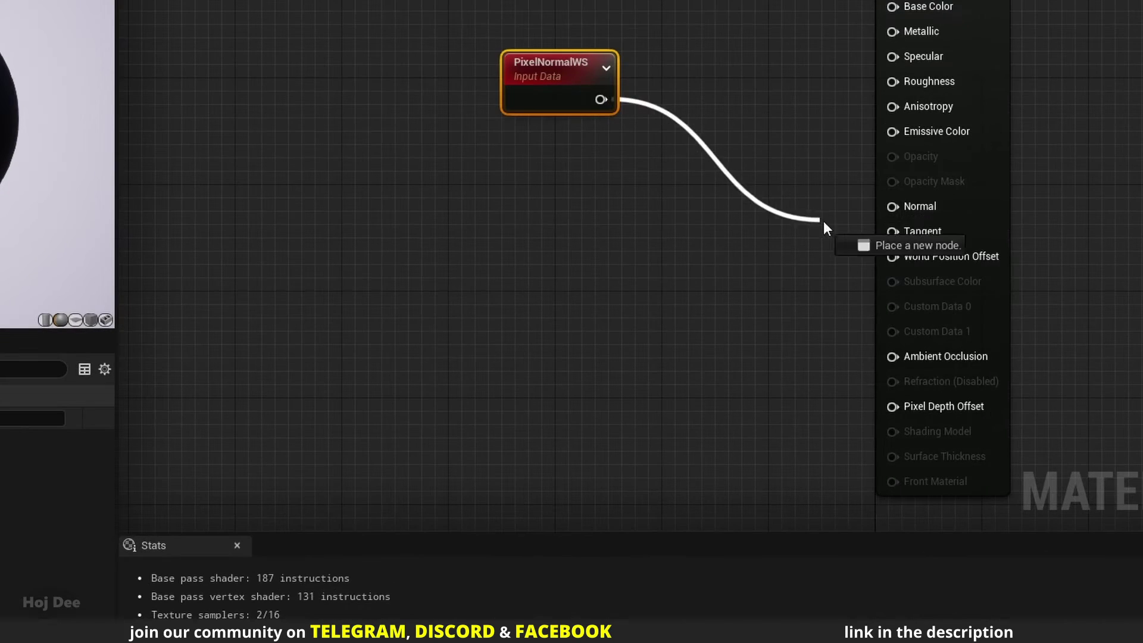
{"action": "left_click_drag", "start_coordinate": [824, 225], "coordinate": [892, 256]}
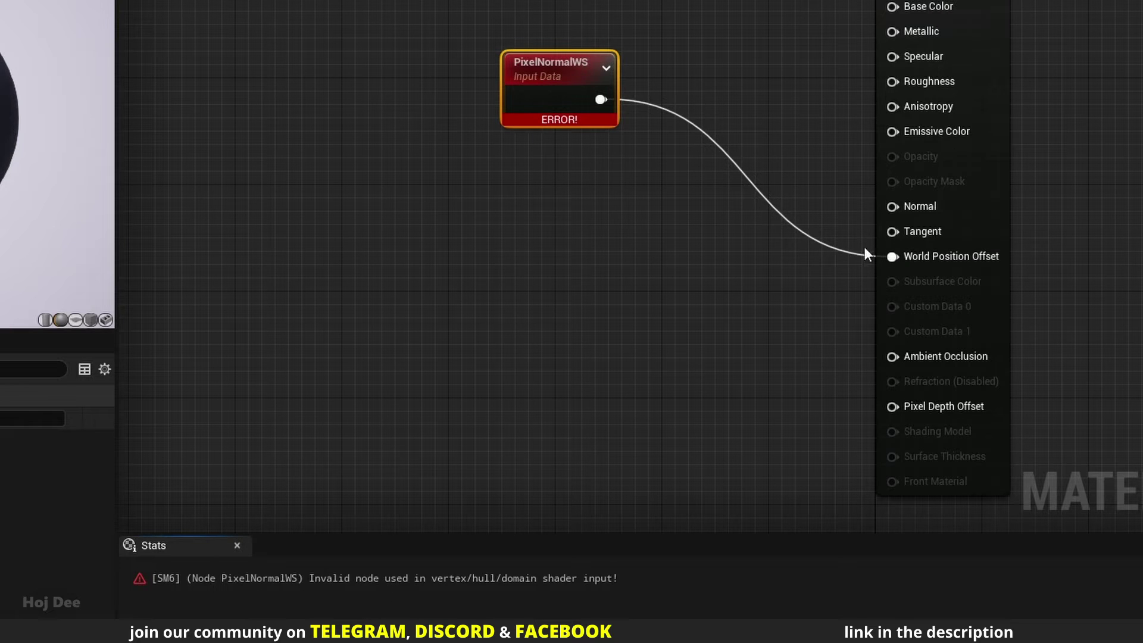
{"action": "left_click_drag", "start_coordinate": [892, 256], "coordinate": [905, 11], "text": "ctrl"}
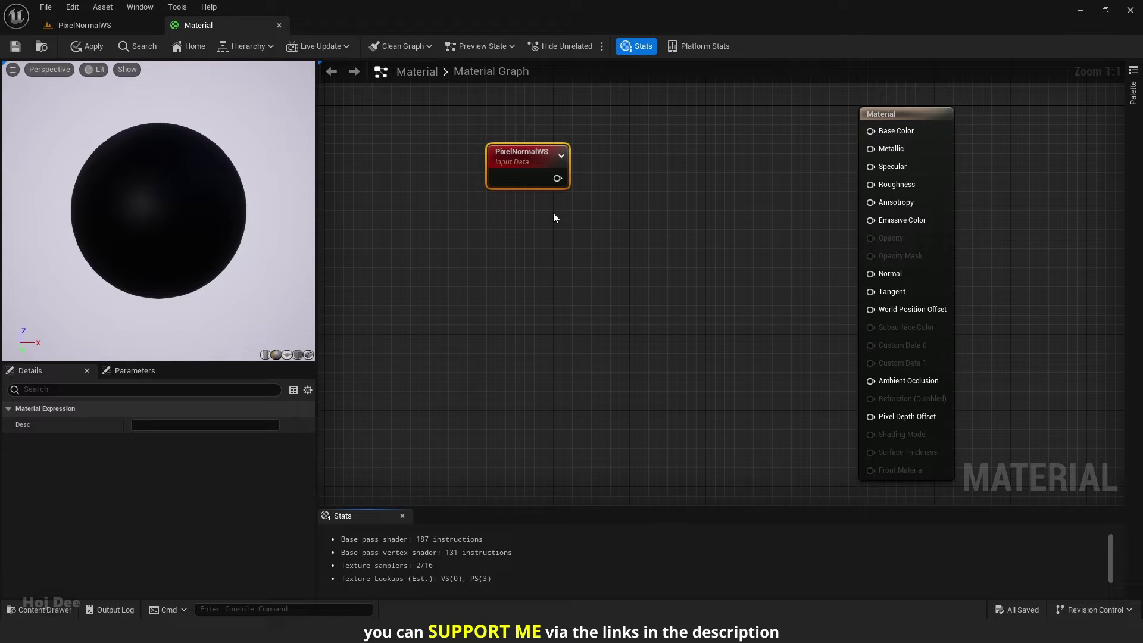
Step: Add a TransformVector node fed by PixelNormalWS, place it beside that node and connect its output to Base Color
{"action": "left_click_drag", "start_coordinate": [558, 178], "coordinate": [610, 197]}
{"action": "type", "text": "tra"}
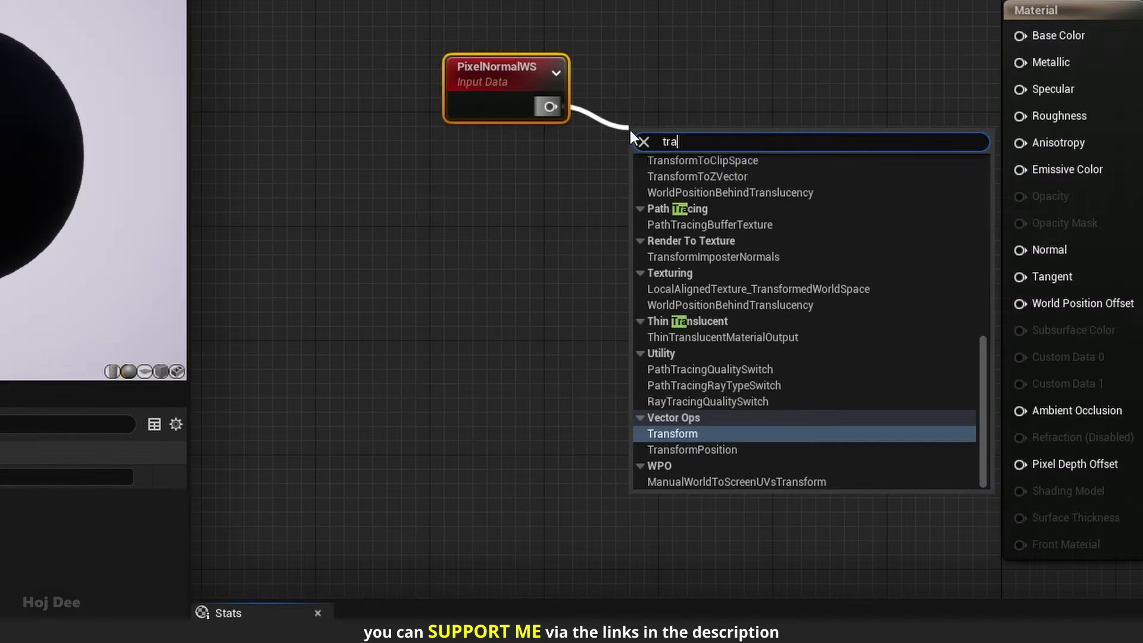
{"action": "type", "text": "nsform"}
{"action": "key", "text": "Return"}
{"action": "left_click_drag", "start_coordinate": [696, 149], "coordinate": [662, 79]}
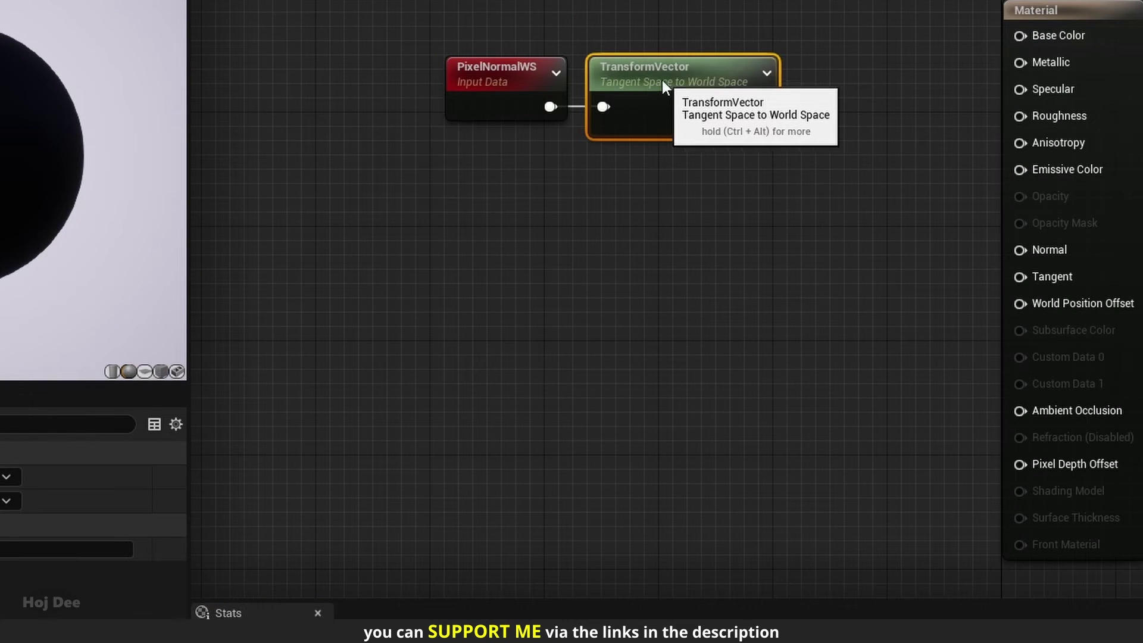
{"action": "left_click_drag", "start_coordinate": [762, 106], "coordinate": [1020, 36]}
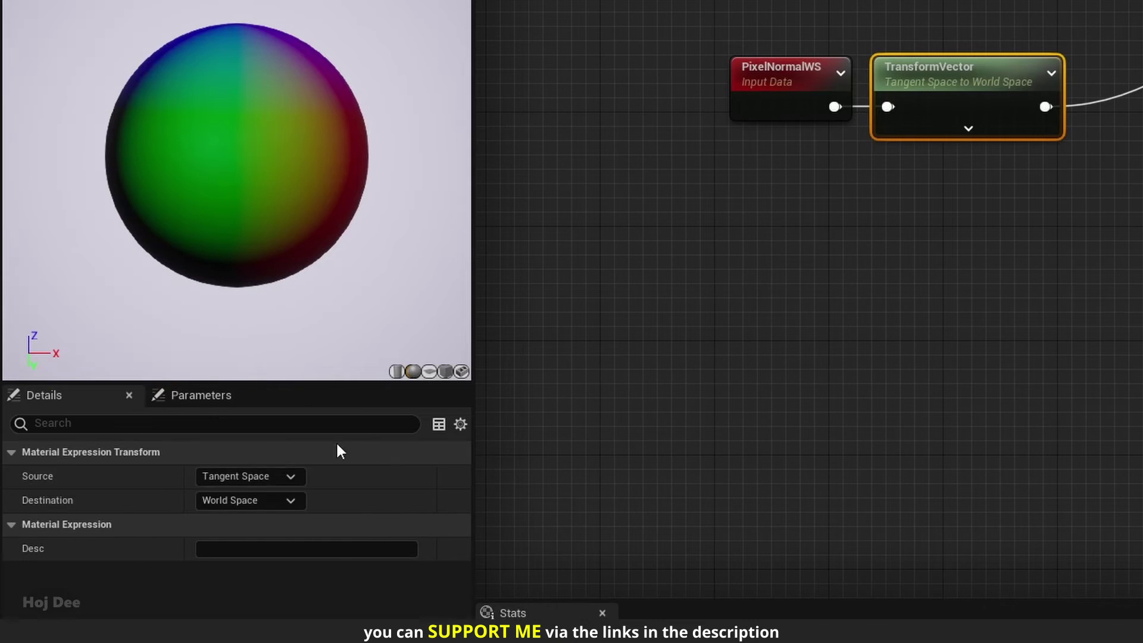
Step: Set the TransformVector node's source to World Space and destination to Local Space, and save the material
{"action": "left_click", "coordinate": [222, 476]}
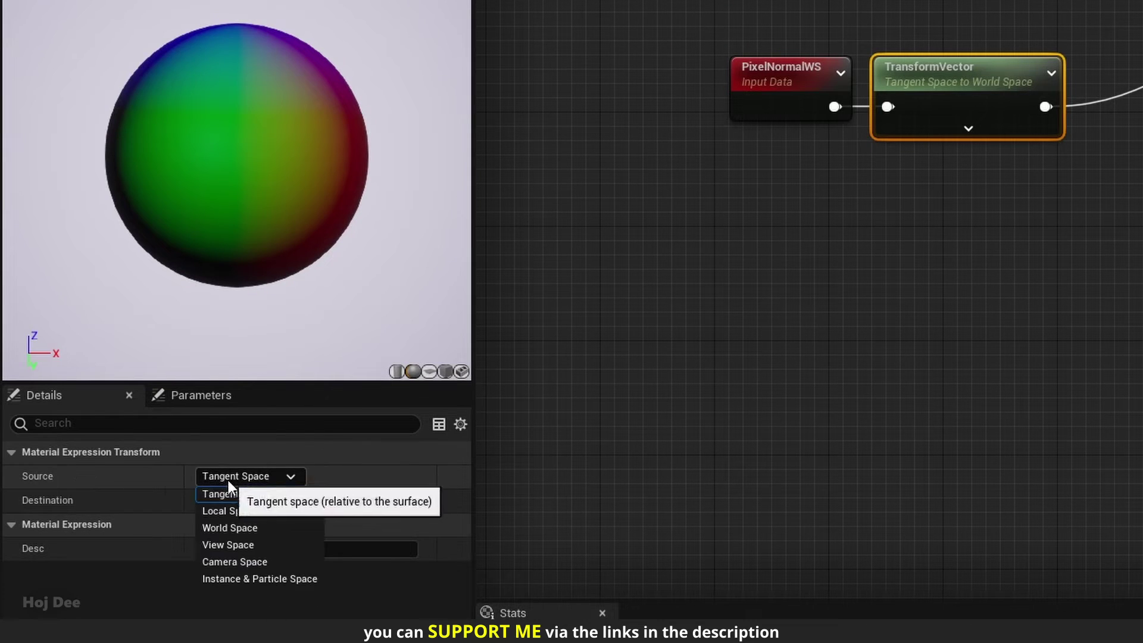
{"action": "left_click", "coordinate": [234, 525]}
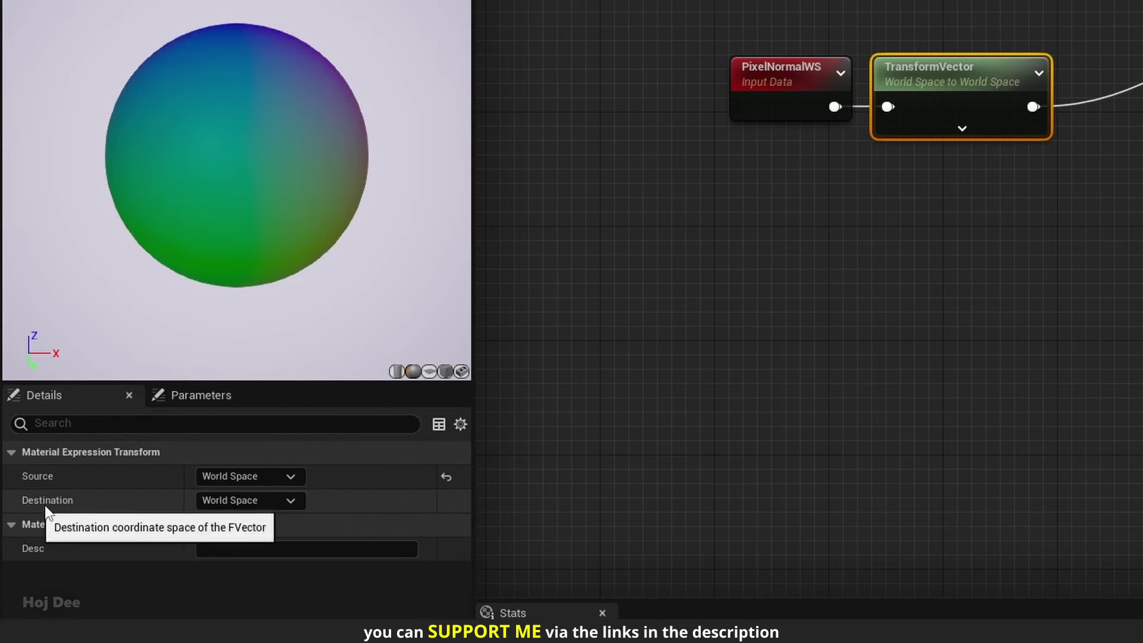
{"action": "left_click", "coordinate": [217, 503]}
{"action": "left_click", "coordinate": [229, 533]}
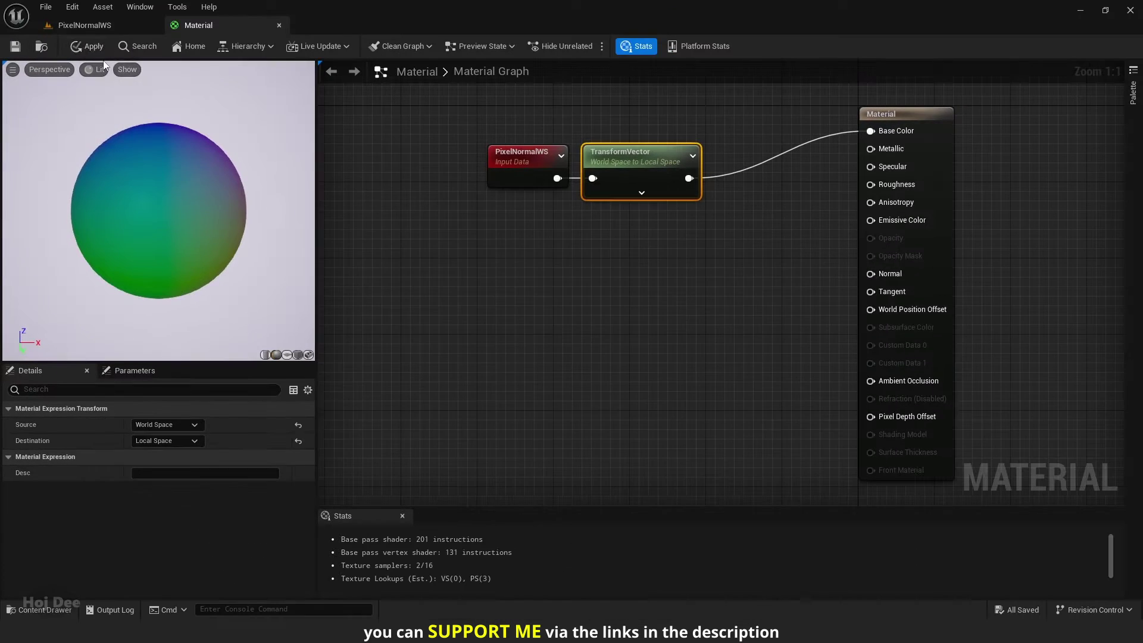
{"action": "left_click", "coordinate": [16, 46]}
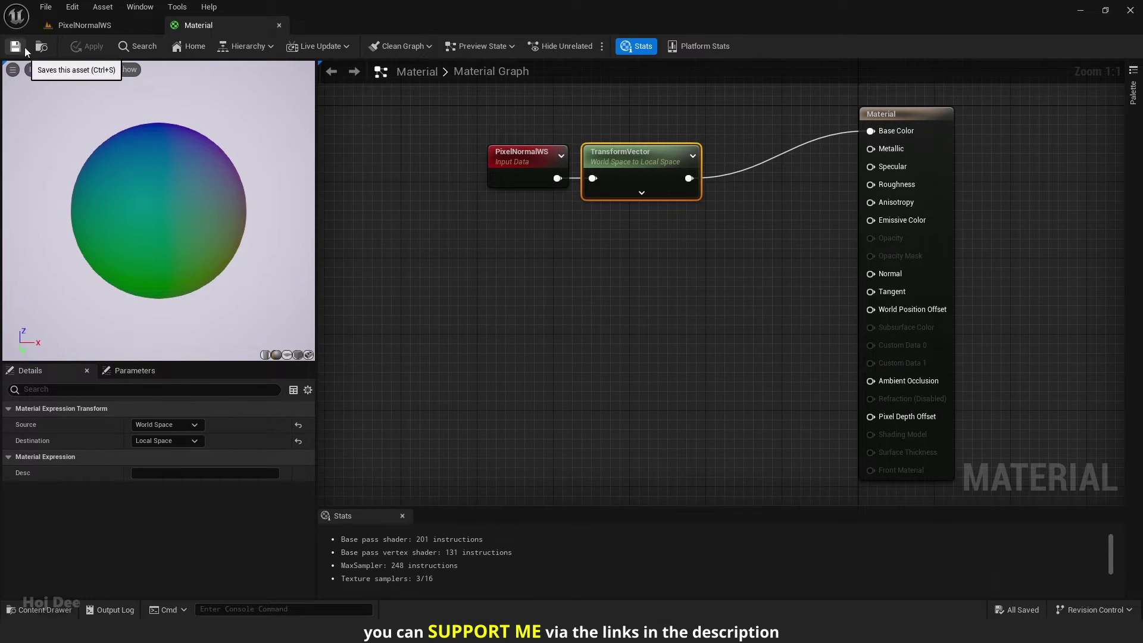
Step: Apply the material to the sphere in the PixelNormalWS level and rotate the sphere to check its local-space colours
{"action": "left_click", "coordinate": [90, 25]}
{"action": "left_click_drag", "start_coordinate": [178, 444], "coordinate": [437, 196]}
{"action": "left_click", "coordinate": [437, 197]}
{"action": "key", "text": "e"}
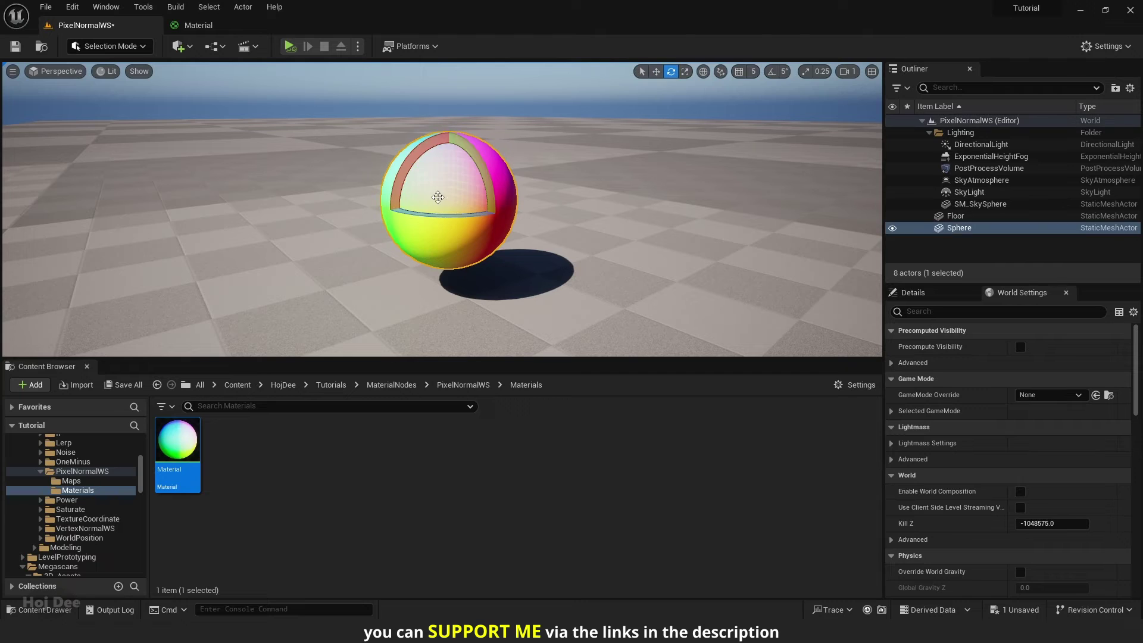
{"action": "left_click_drag", "start_coordinate": [411, 156], "coordinate": [403, 165]}
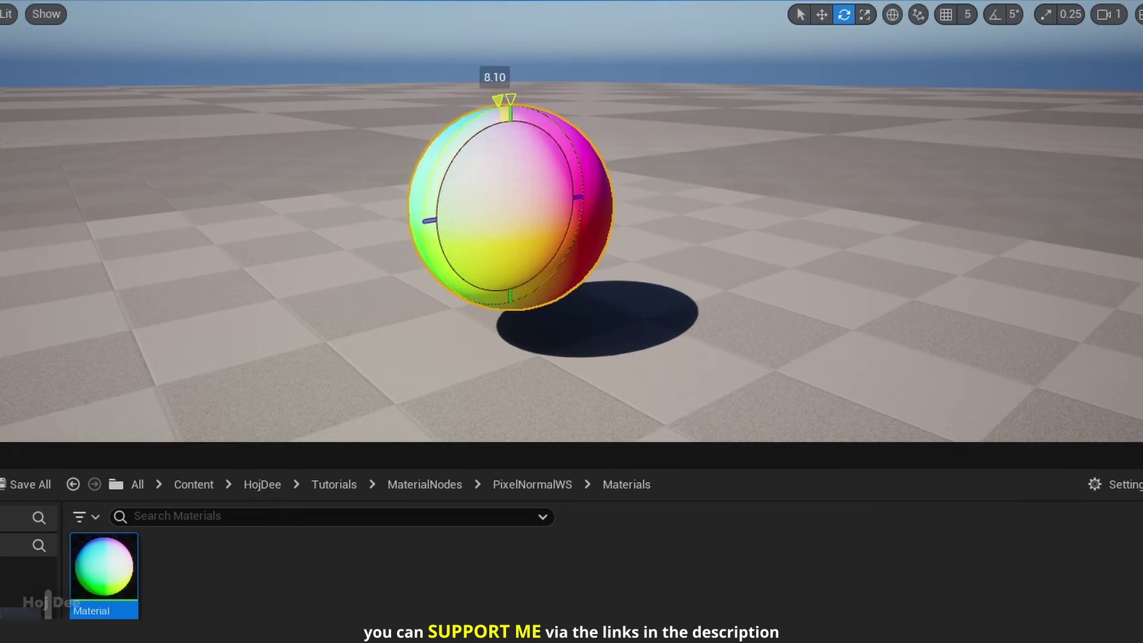
{"action": "mouse_move", "coordinate": [498, 100]}
{"action": "left_mouse_down"}
{"action": "mouse_move", "coordinate": [434, 174]}
{"action": "mouse_move", "coordinate": [511, 97]}
{"action": "mouse_move", "coordinate": [566, 127]}
{"action": "mouse_move", "coordinate": [423, 173]}
{"action": "mouse_move", "coordinate": [597, 238]}
{"action": "mouse_move", "coordinate": [539, 334]}
{"action": "mouse_move", "coordinate": [579, 119]}
{"action": "left_mouse_up"}
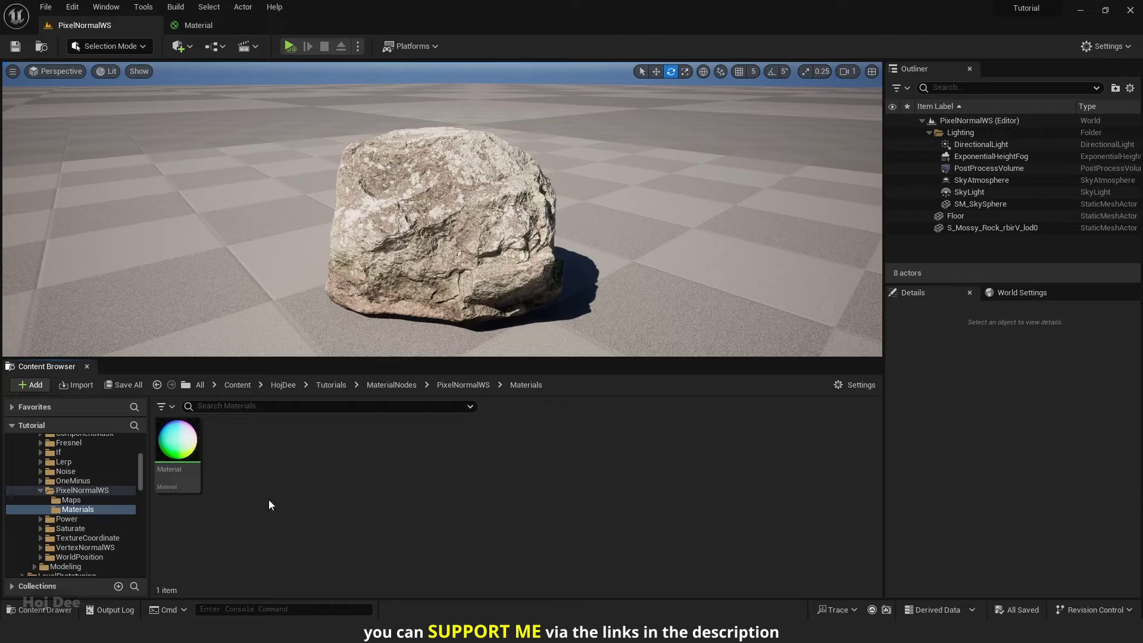
Step: Create a new material named M_PixelNormalWS_Example in the Materials folder and open it for editing
{"action": "right_click", "coordinate": [269, 498]}
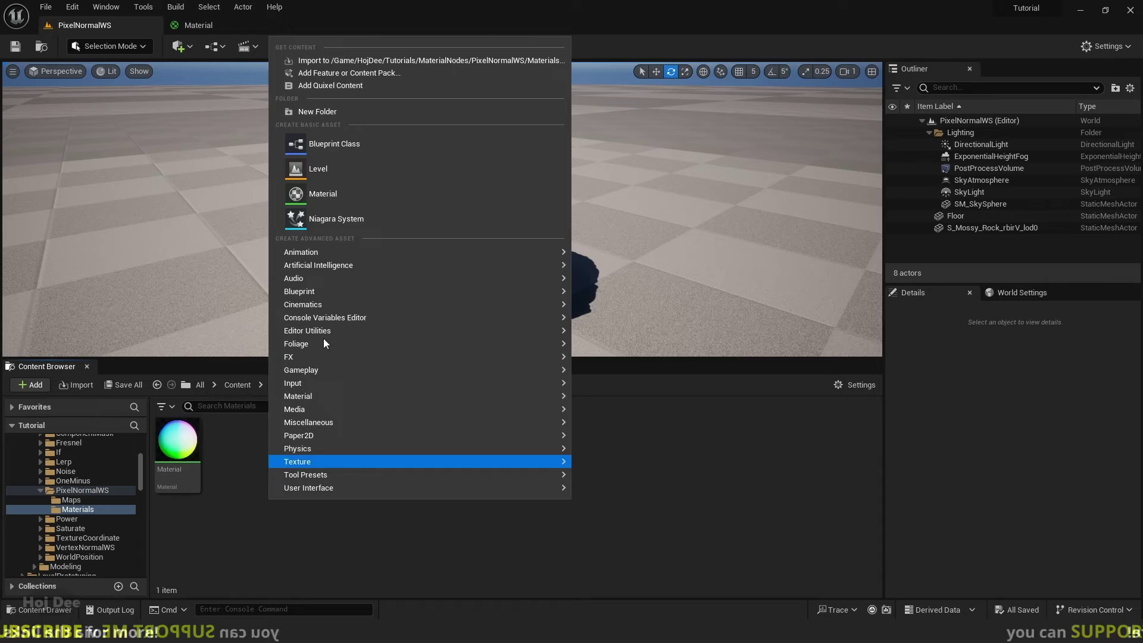
{"action": "left_click", "coordinate": [323, 201]}
{"action": "type", "text": "M_"}
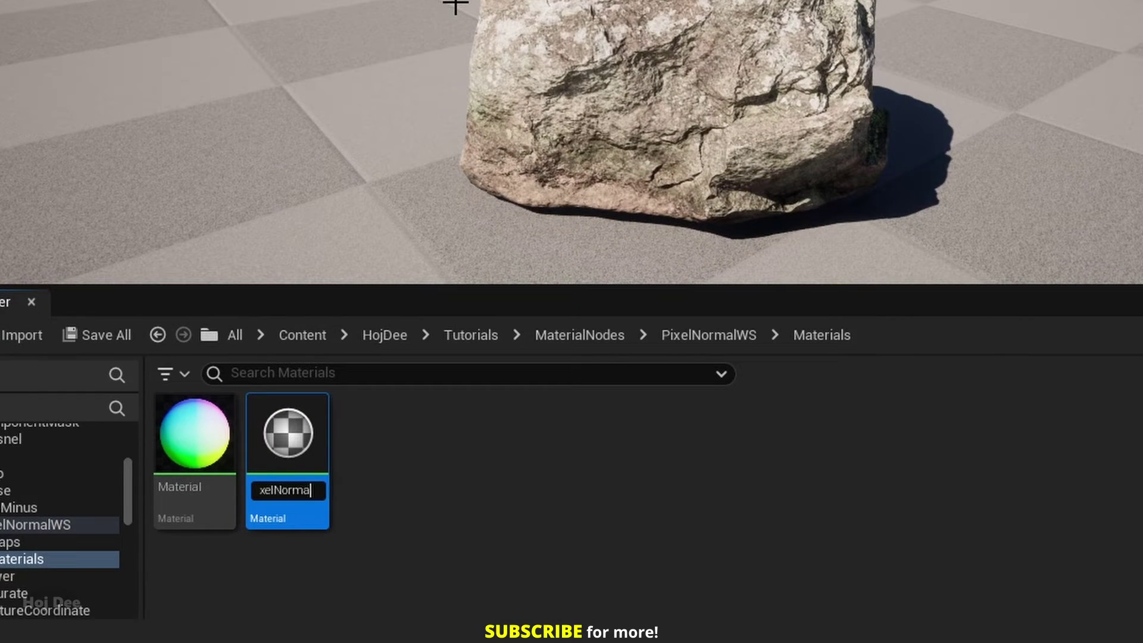
{"action": "type", "text": "PixelNormalWS_Example"}
{"action": "key", "text": "Return"}
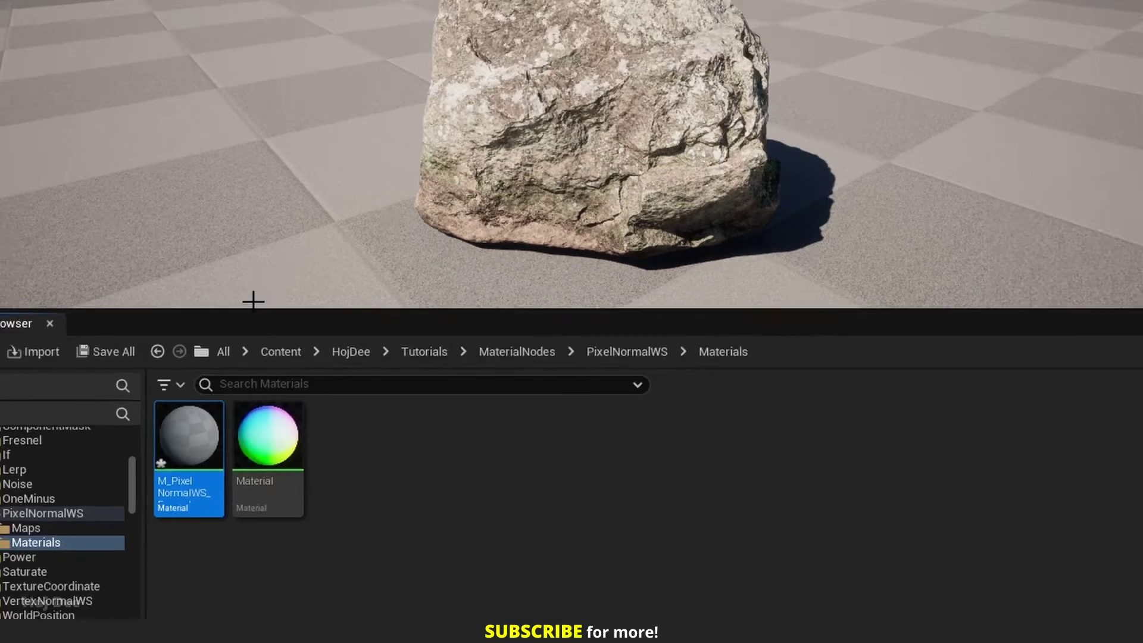
{"action": "double_click", "coordinate": [195, 452]}
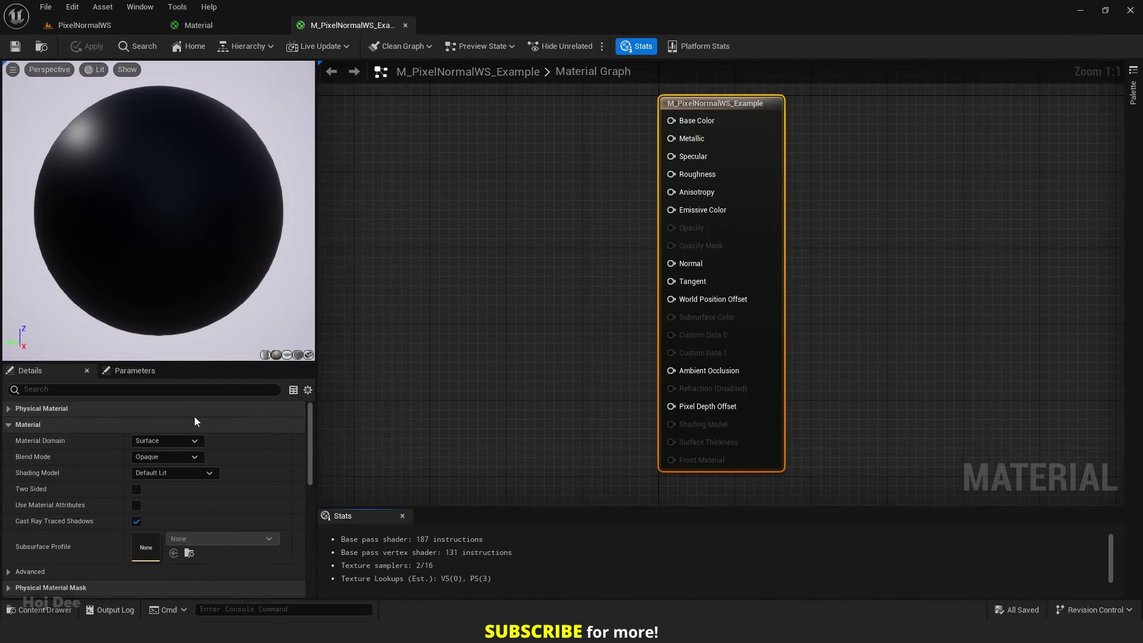
Step: Add the color and normal textures from the Mossy_Rock_rbirV folder to the graph, placing the normal map sample lower down
{"action": "left_click", "coordinate": [426, 313]}
{"action": "key", "text": "ctrl+space"}
{"action": "left_click", "coordinate": [328, 442]}
{"action": "left_click", "coordinate": [378, 458], "text": "ctrl"}
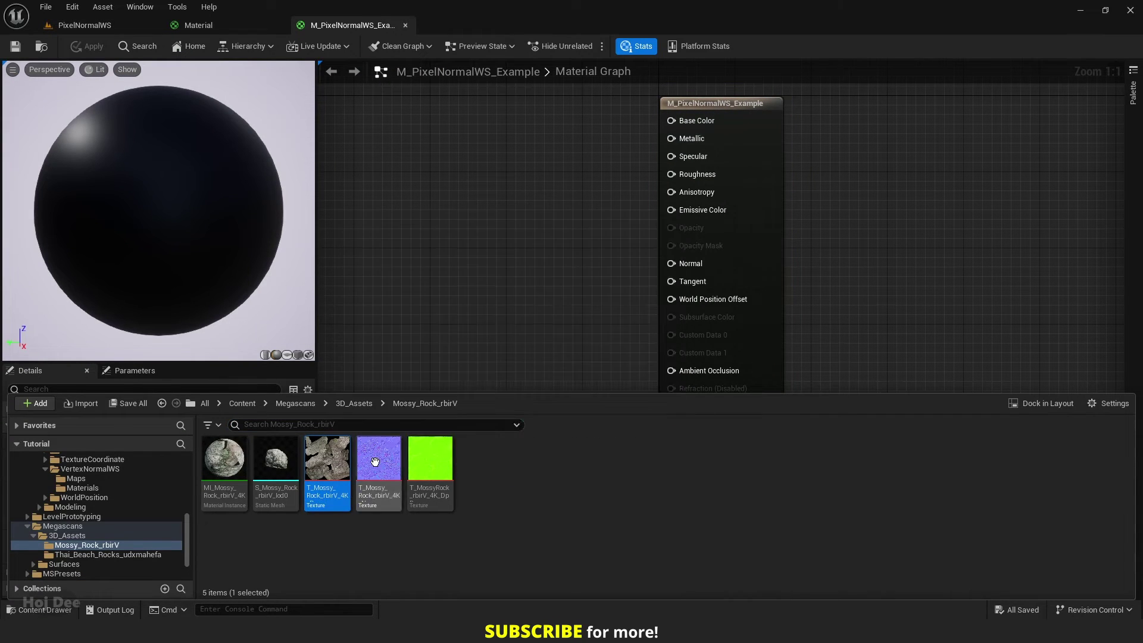
{"action": "left_click_drag", "start_coordinate": [328, 458], "coordinate": [400, 104]}
{"action": "left_click_drag", "start_coordinate": [509, 186], "coordinate": [521, 352]}
{"action": "left_click", "coordinate": [469, 287]}
Step: Add the T_Icelandic_Moss_smkmagnb_2K_D texture below the rock texture and connect the normal map's RGB to the material's Normal input
{"action": "key", "text": "ctrl+space"}
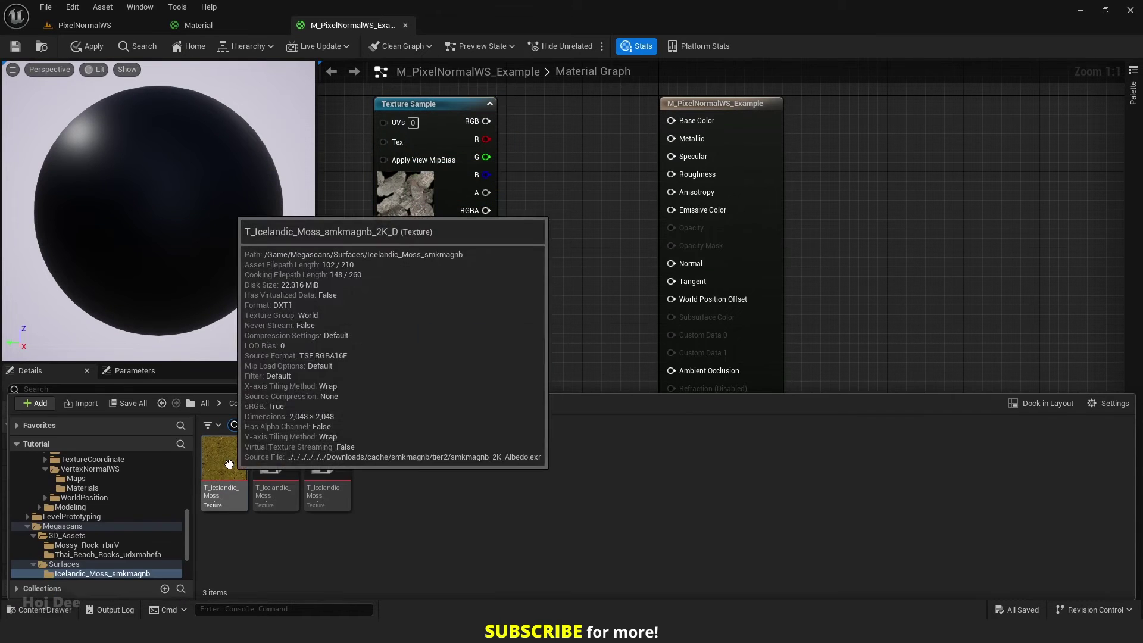
{"action": "left_click_drag", "start_coordinate": [224, 458], "coordinate": [375, 281]}
{"action": "scroll", "coordinate": [381, 260], "scroll_direction": "down", "scroll_amount": 2}
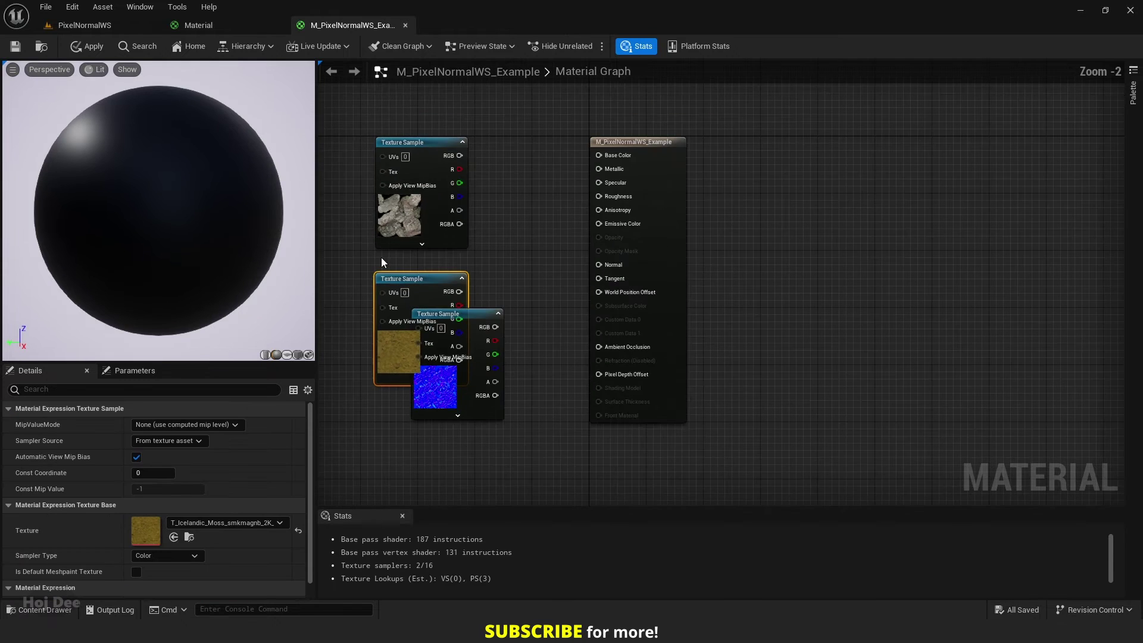
{"action": "right_click_drag", "start_coordinate": [380, 261], "coordinate": [476, 309]}
{"action": "left_click_drag", "start_coordinate": [478, 324], "coordinate": [485, 260]}
{"action": "left_click", "coordinate": [524, 232]}
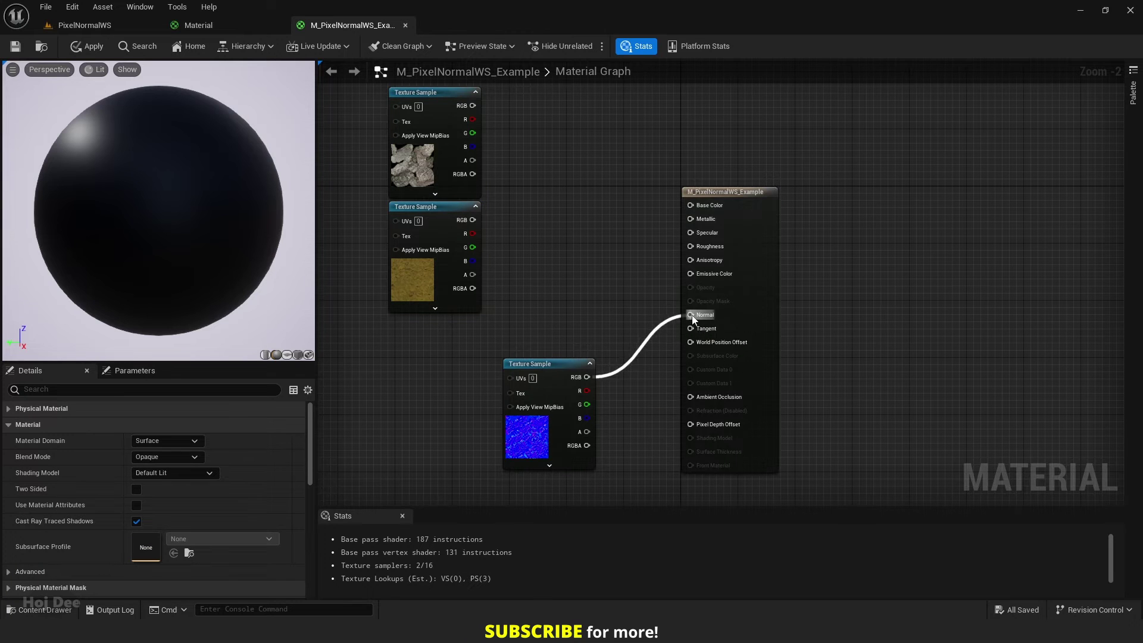
{"action": "left_click_drag", "start_coordinate": [693, 315], "coordinate": [690, 315]}
Step: Add a Lerp node and connect the rock texture's RGB to A and the moss texture's RGB to B
{"action": "right_click_drag", "start_coordinate": [518, 196], "coordinate": [531, 208]}
{"action": "key", "text": "l"}
{"action": "left_click", "coordinate": [530, 208]}
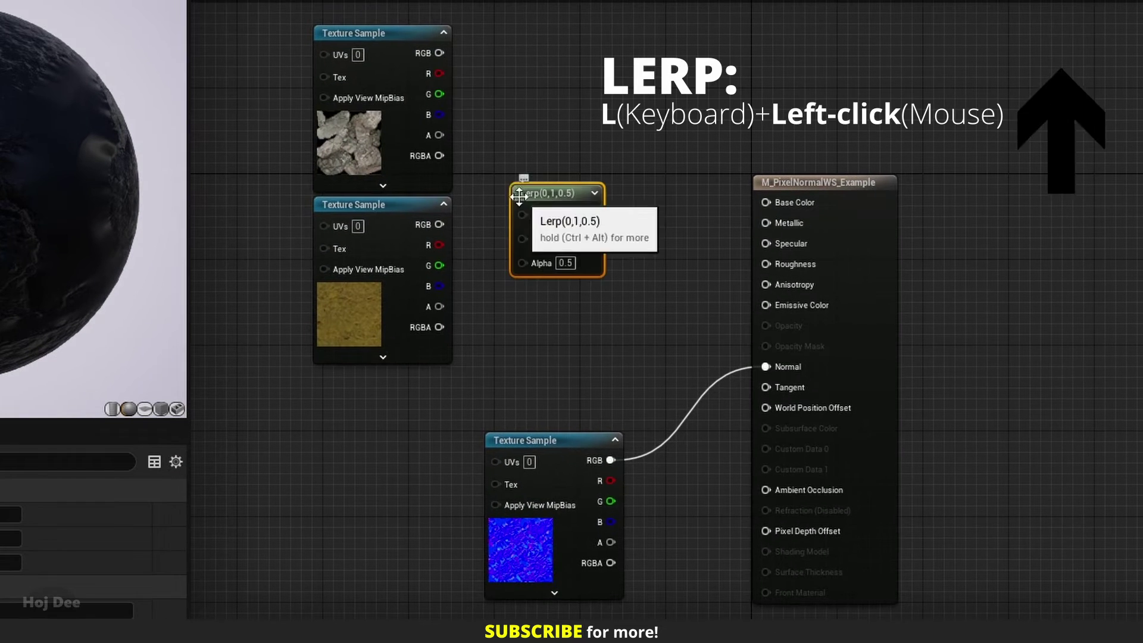
{"action": "left_click_drag", "start_coordinate": [439, 53], "coordinate": [525, 236]}
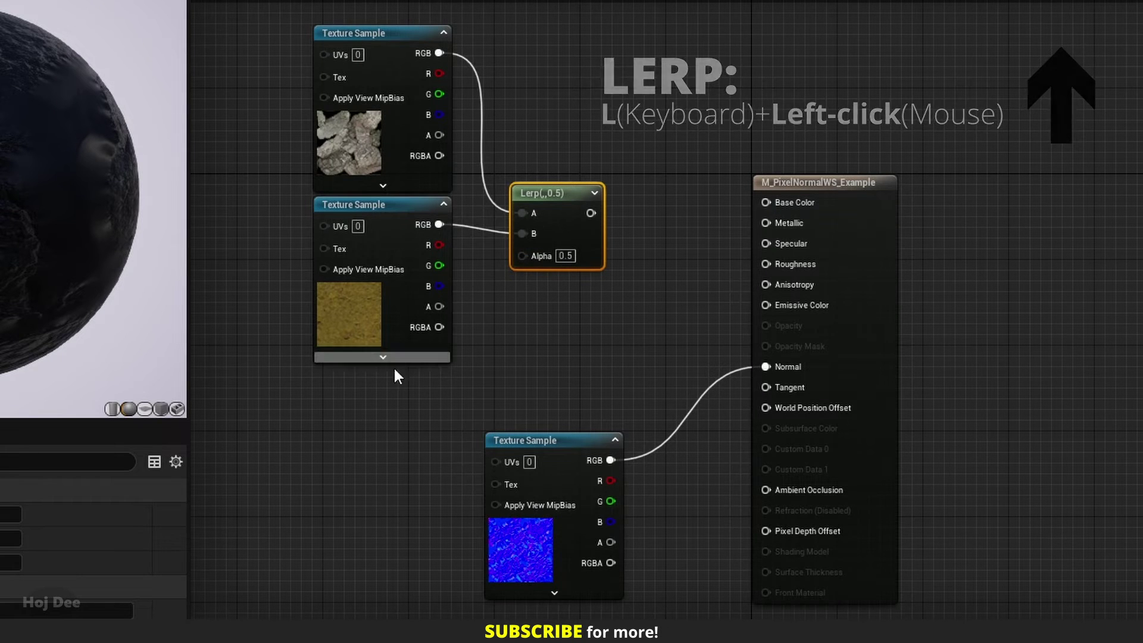
Step: Add a PixelNormalWS node below the textures and feed it into a ComponentMask that keeps only the B channel
{"action": "right_click_drag", "start_coordinate": [394, 366], "coordinate": [467, 382]}
{"action": "right_click", "coordinate": [262, 370]}
{"action": "type", "text": "pixel normal"}
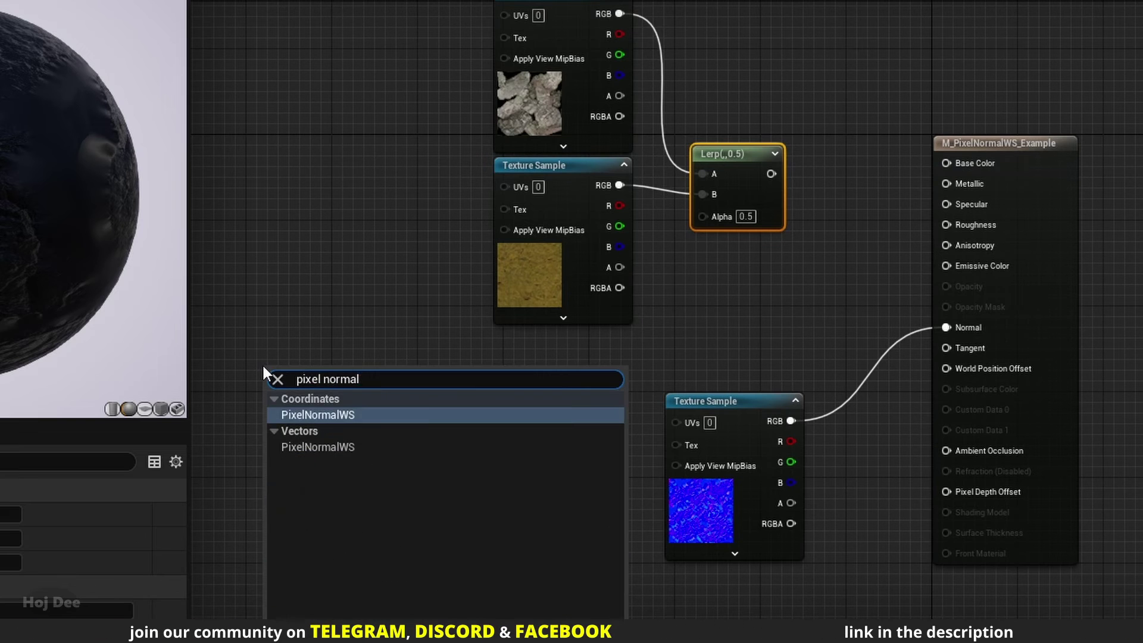
{"action": "key", "text": "Return"}
{"action": "left_click_drag", "start_coordinate": [345, 404], "coordinate": [405, 394]}
{"action": "type", "text": "mask"}
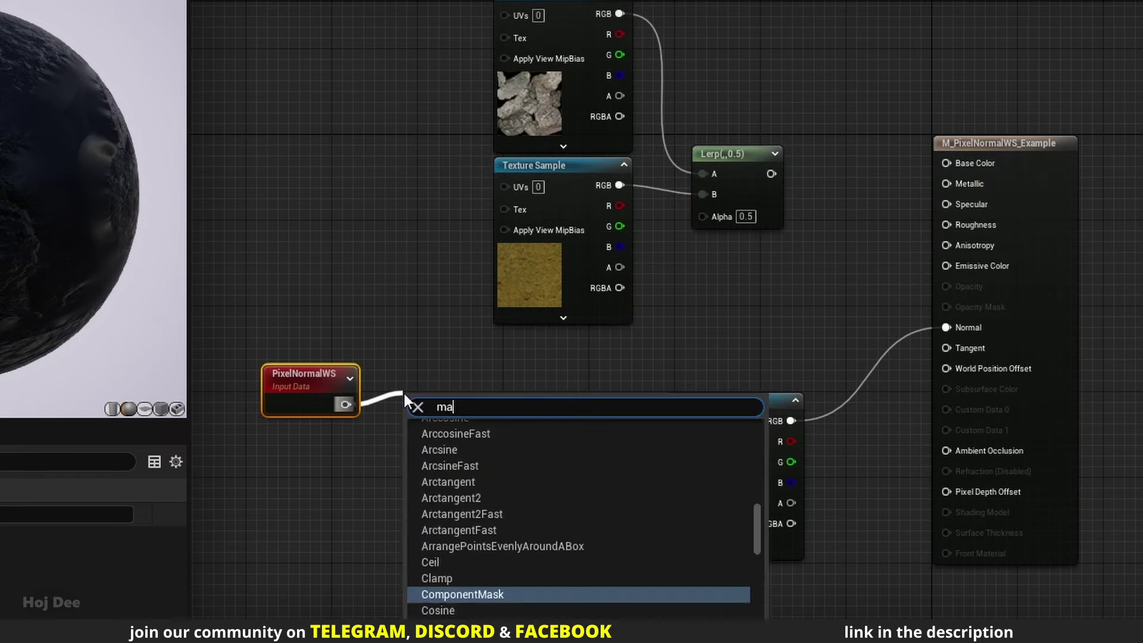
{"action": "key", "text": "Return"}
{"action": "left_click", "coordinate": [201, 537]}
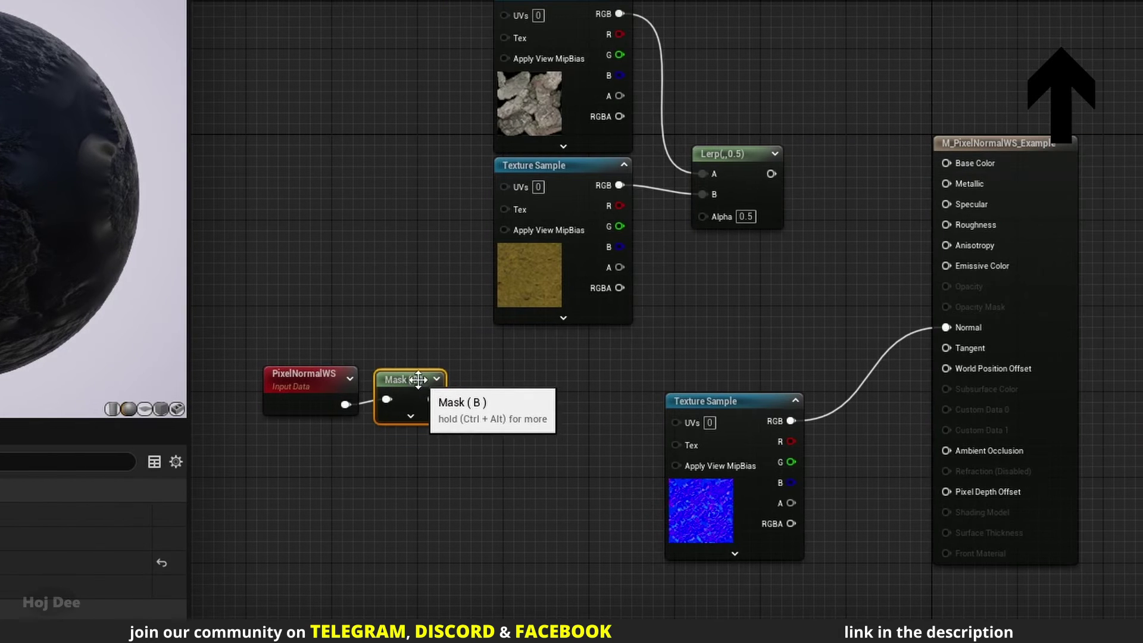
Step: Pass the mask through a Saturate node into the Lerp's Alpha, and connect the Lerp to Base Color
{"action": "left_click_drag", "start_coordinate": [490, 404], "coordinate": [534, 395]}
{"action": "type", "text": "saturate"}
{"action": "key", "text": "Return"}
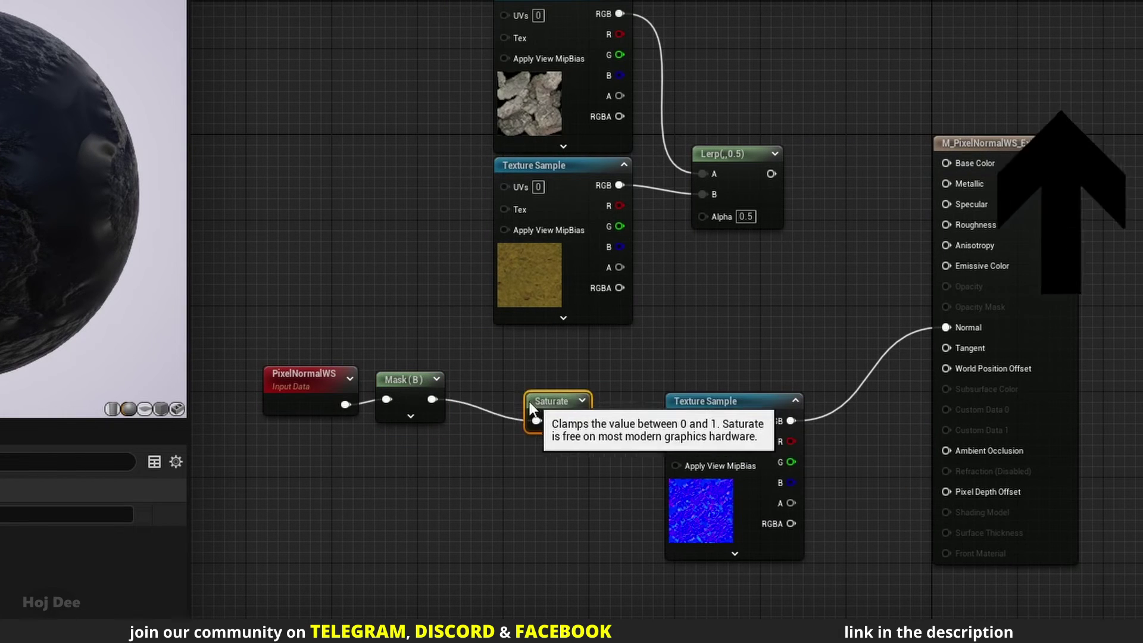
{"action": "left_click_drag", "start_coordinate": [670, 281], "coordinate": [713, 220]}
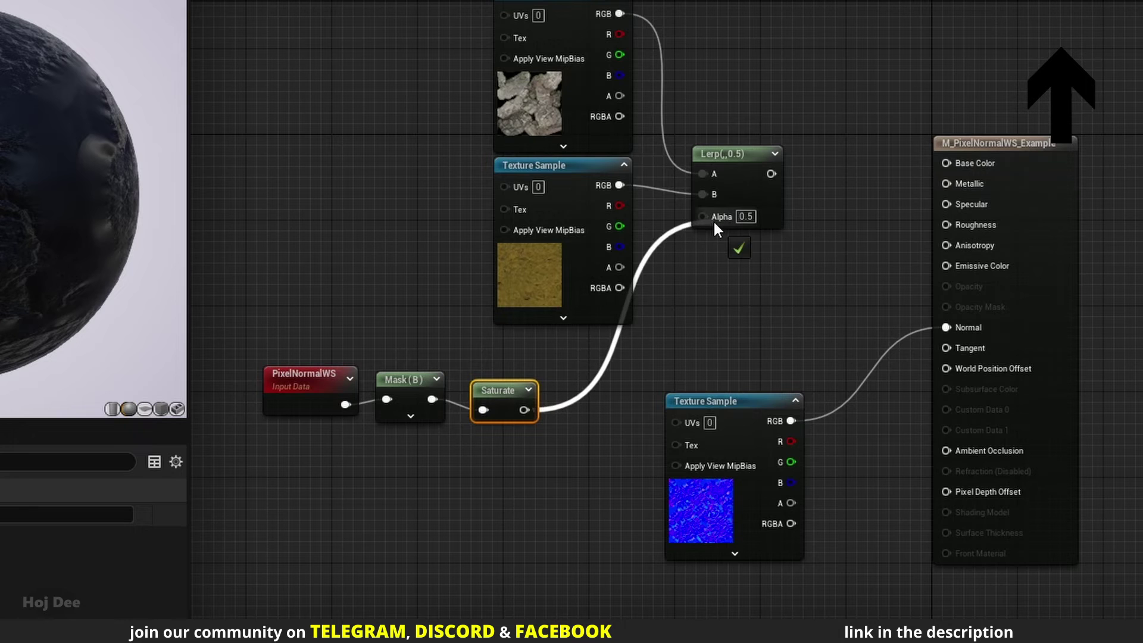
{"action": "left_click_drag", "start_coordinate": [752, 174], "coordinate": [948, 163]}
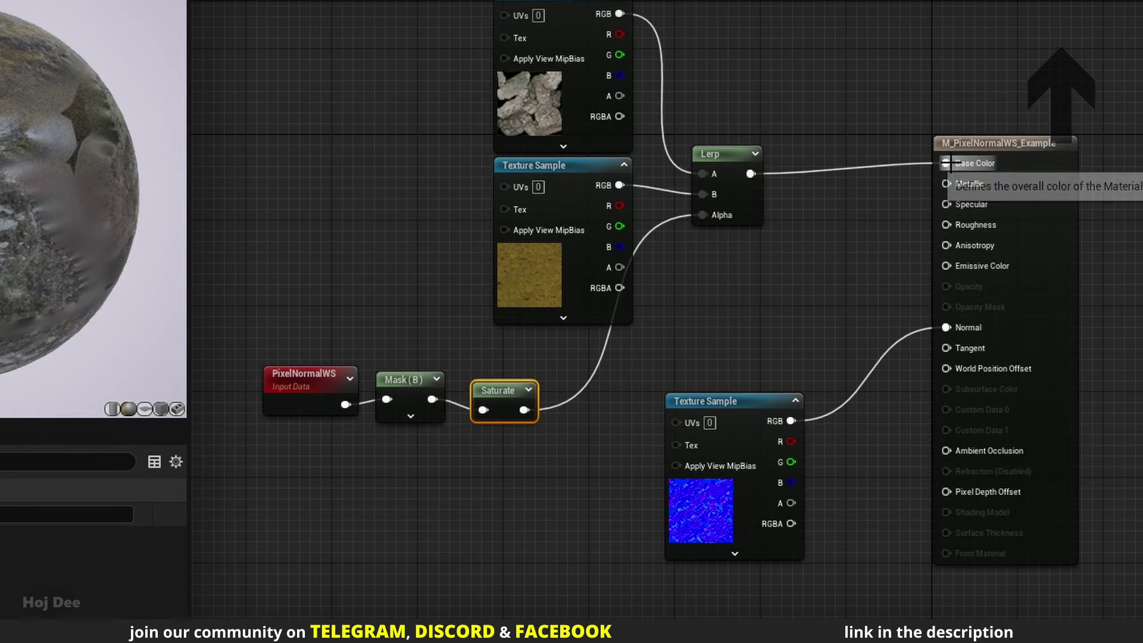
Step: Apply the material changes and assign M_PixelNormalWS_Example to the rock in the PixelNormalWS level
{"action": "left_click", "coordinate": [92, 47]}
{"action": "left_click", "coordinate": [85, 25]}
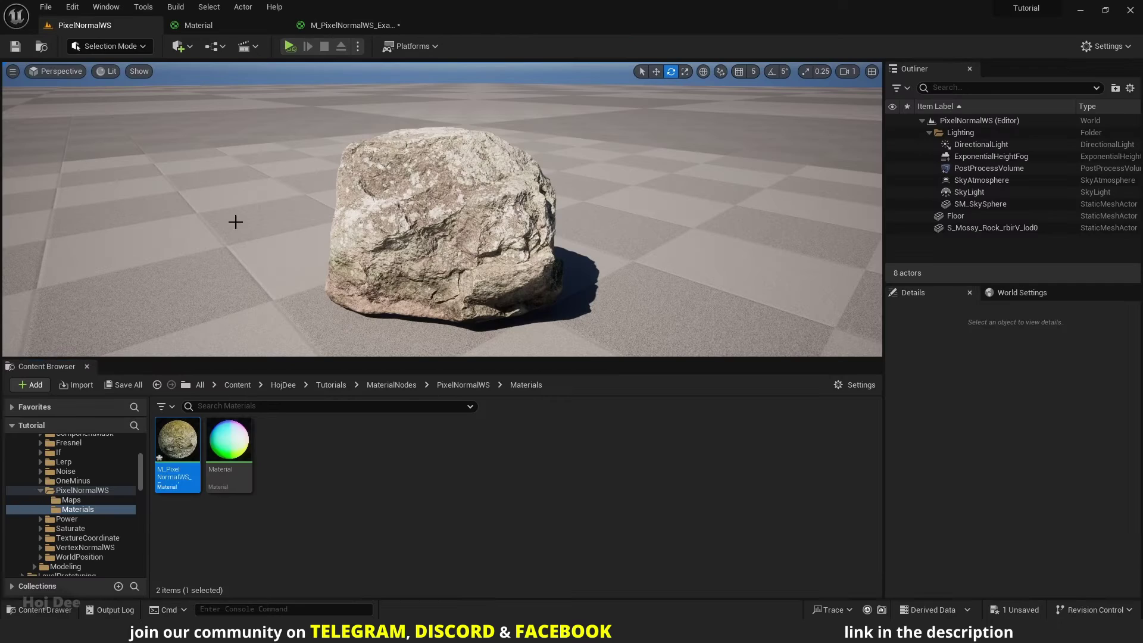
{"action": "left_click_drag", "start_coordinate": [374, 260], "coordinate": [375, 259]}
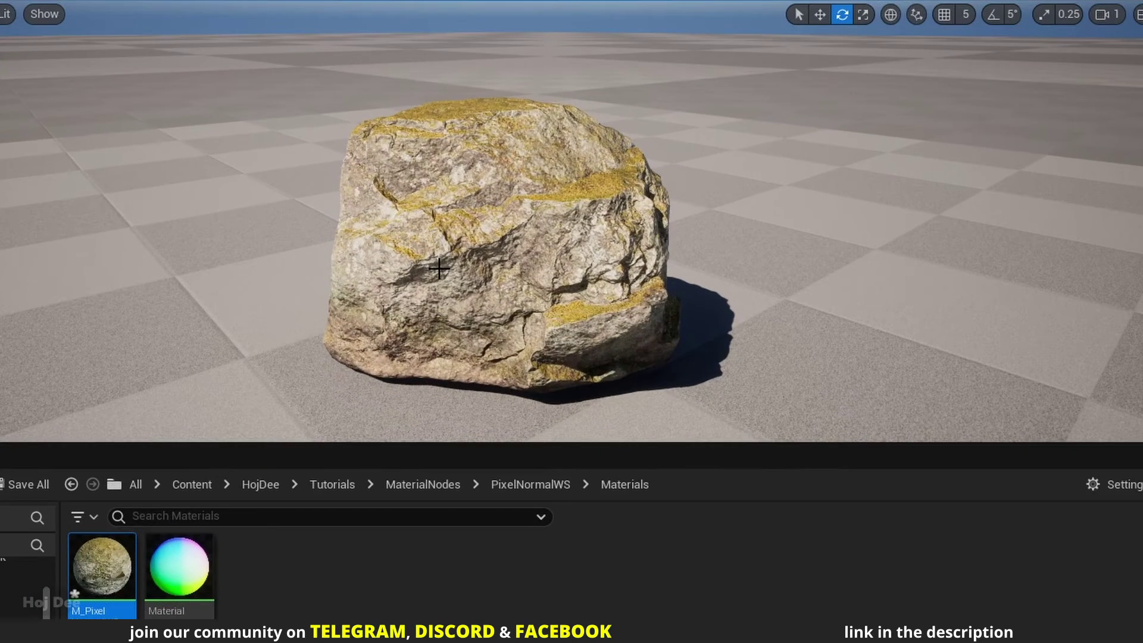
Step: Select the rock and rotate it about several axes to check where the moss appears
{"action": "left_click", "coordinate": [467, 249]}
{"action": "left_click_drag", "start_coordinate": [467, 237], "coordinate": [421, 263]}
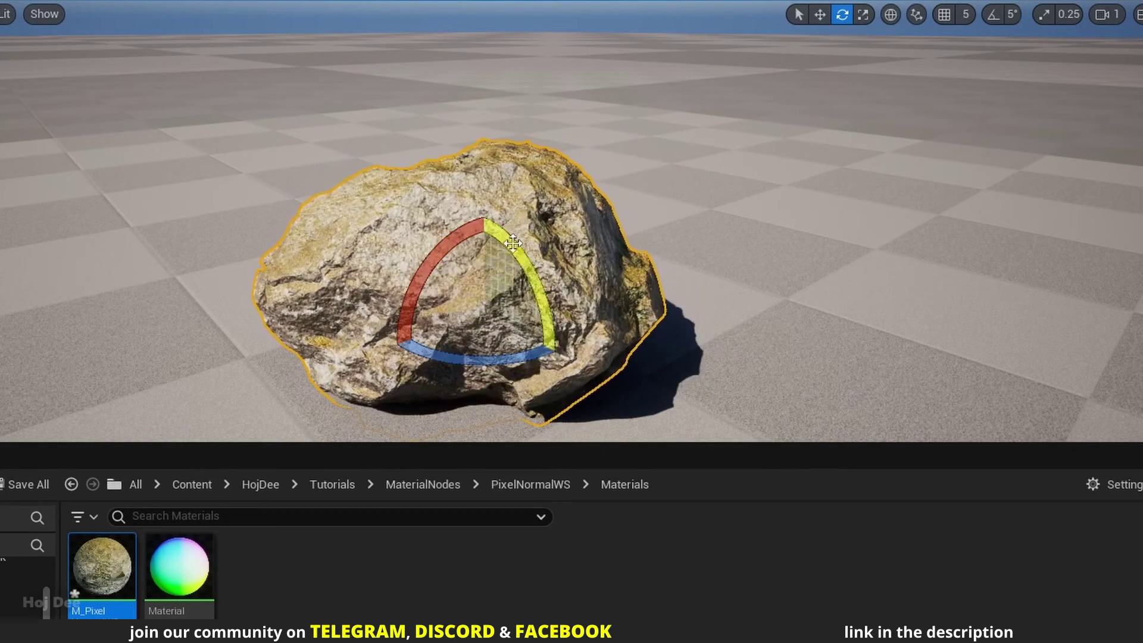
{"action": "left_click_drag", "start_coordinate": [513, 243], "coordinate": [539, 405]}
{"action": "left_click_drag", "start_coordinate": [453, 237], "coordinate": [552, 268]}
{"action": "left_click_drag", "start_coordinate": [516, 357], "coordinate": [398, 346]}
{"action": "left_click_drag", "start_coordinate": [548, 336], "coordinate": [549, 293]}
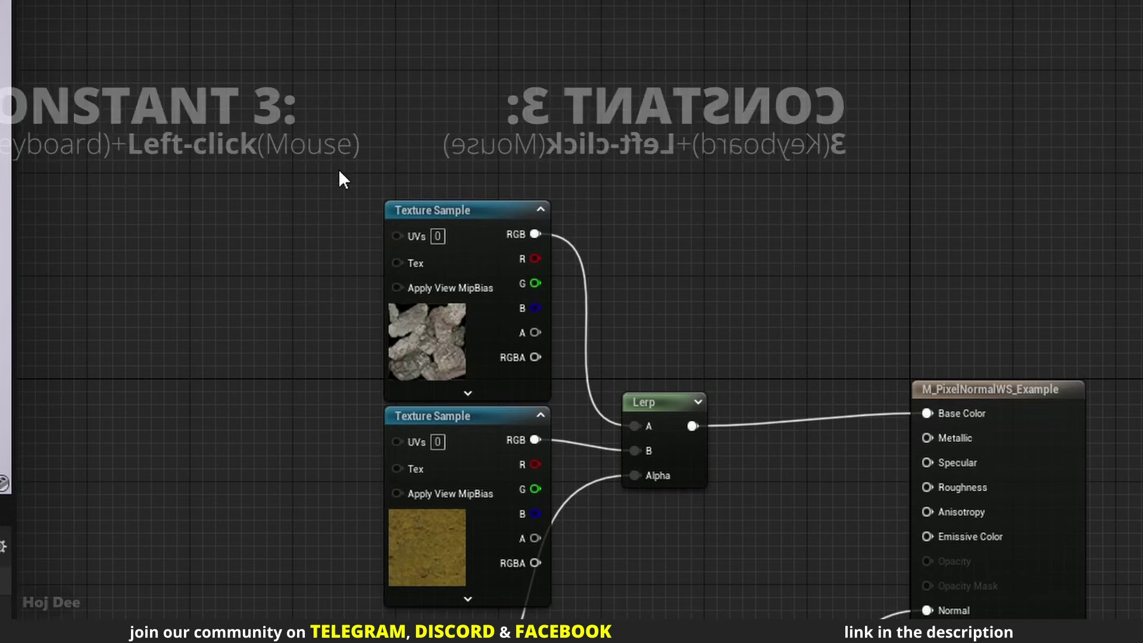
Step: Add a Constant3Vector set to 1, 1, 1 and connect it to the Lerp's A input in place of the rock texture
{"action": "left_click", "coordinate": [339, 172]}
{"action": "left_click_drag", "start_coordinate": [398, 181], "coordinate": [430, 78]}
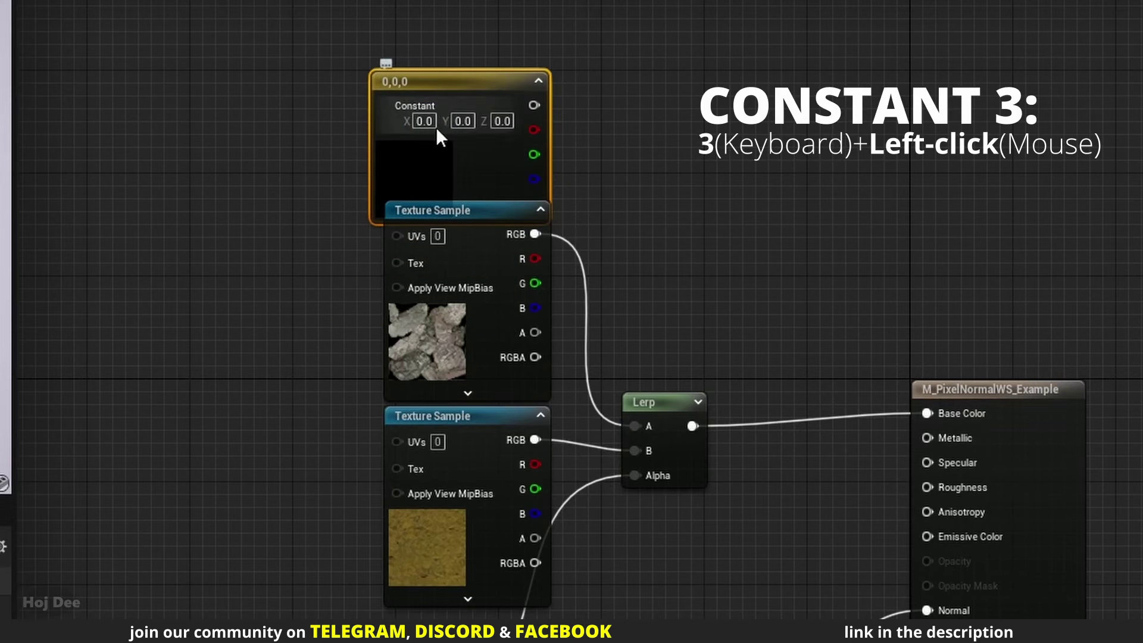
{"action": "left_click", "coordinate": [452, 119]}
{"action": "type", "text": "1,"}
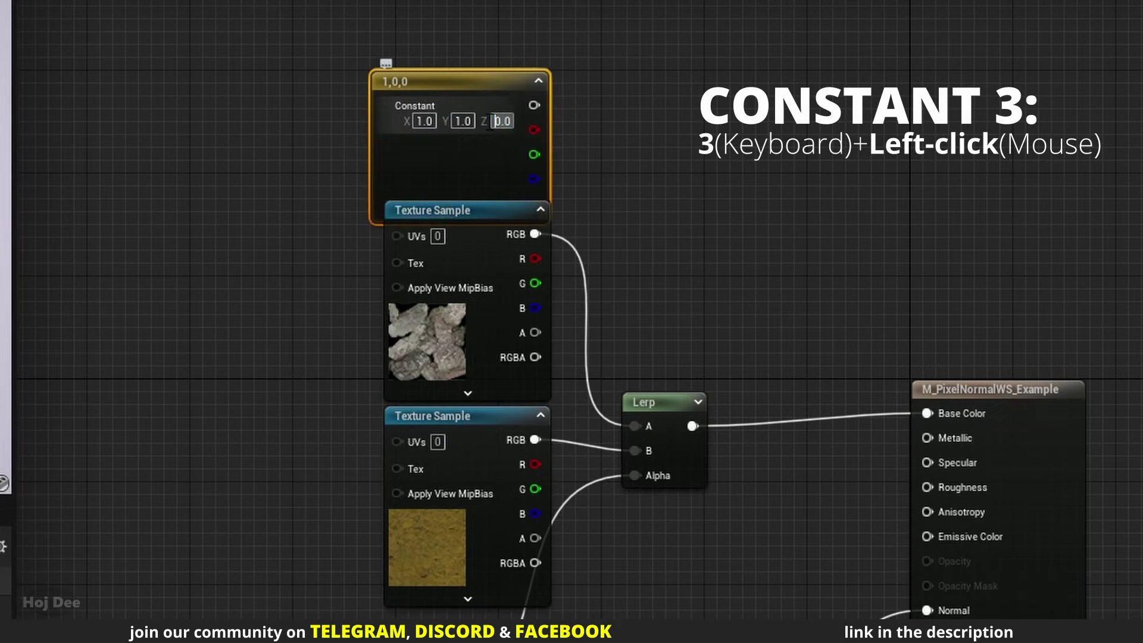
{"action": "type", "text": "1"}
{"action": "left_click_drag", "start_coordinate": [534, 105], "coordinate": [644, 426]}
Step: Apply the material changes, then rotate and move the rock in the level to inspect the moss against the white base
{"action": "left_click", "coordinate": [89, 47]}
{"action": "left_click", "coordinate": [101, 25]}
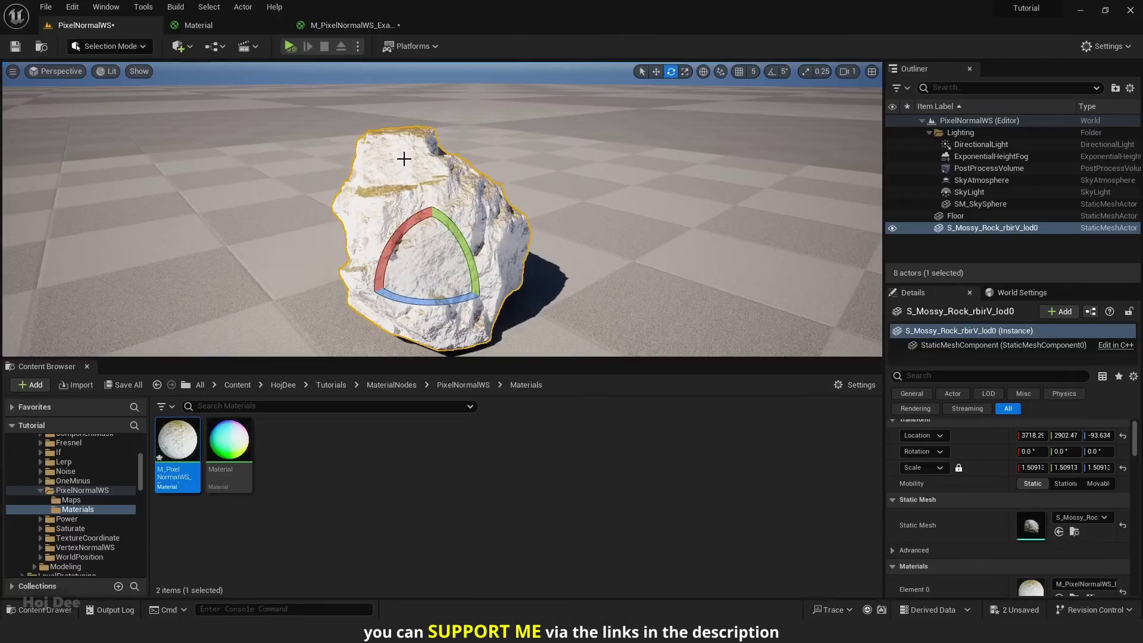
{"action": "left_click_drag", "start_coordinate": [418, 216], "coordinate": [447, 210]}
{"action": "left_click_drag", "start_coordinate": [516, 281], "coordinate": [550, 265]}
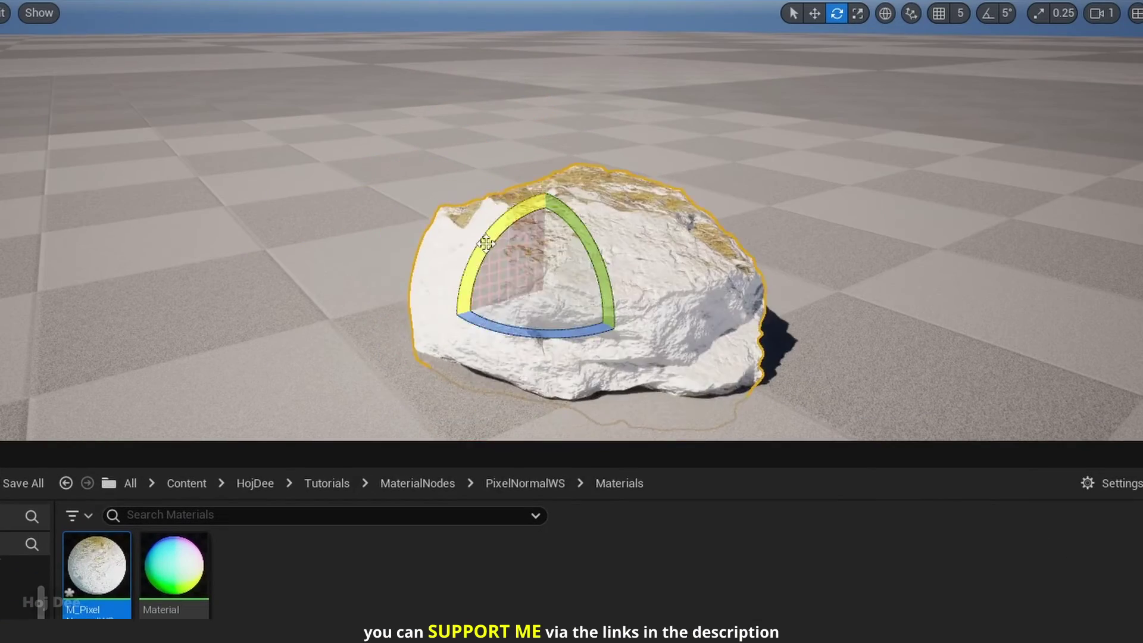
{"action": "left_click_drag", "start_coordinate": [587, 187], "coordinate": [519, 223]}
{"action": "key", "text": "w"}
{"action": "left_click_drag", "start_coordinate": [539, 293], "coordinate": [495, 305]}
{"action": "key", "text": "e"}
{"action": "left_click_drag", "start_coordinate": [565, 326], "coordinate": [607, 293]}
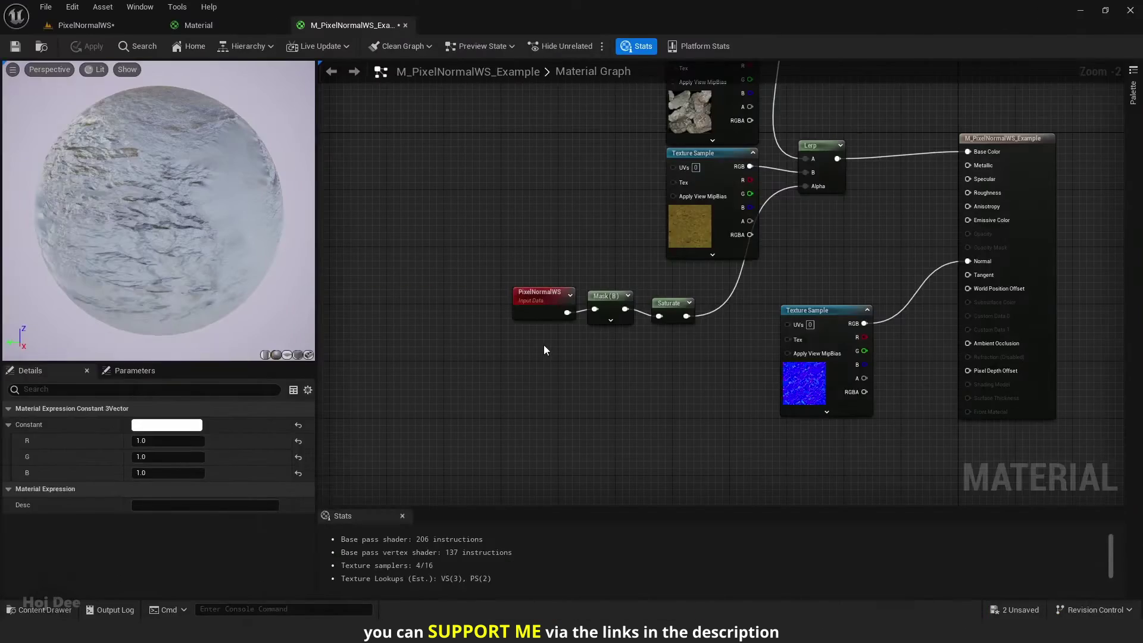
Step: Add a Multiply node, an Add node and a scalar parameter below the PixelNormalWS chain
{"action": "left_click", "coordinate": [542, 344]}
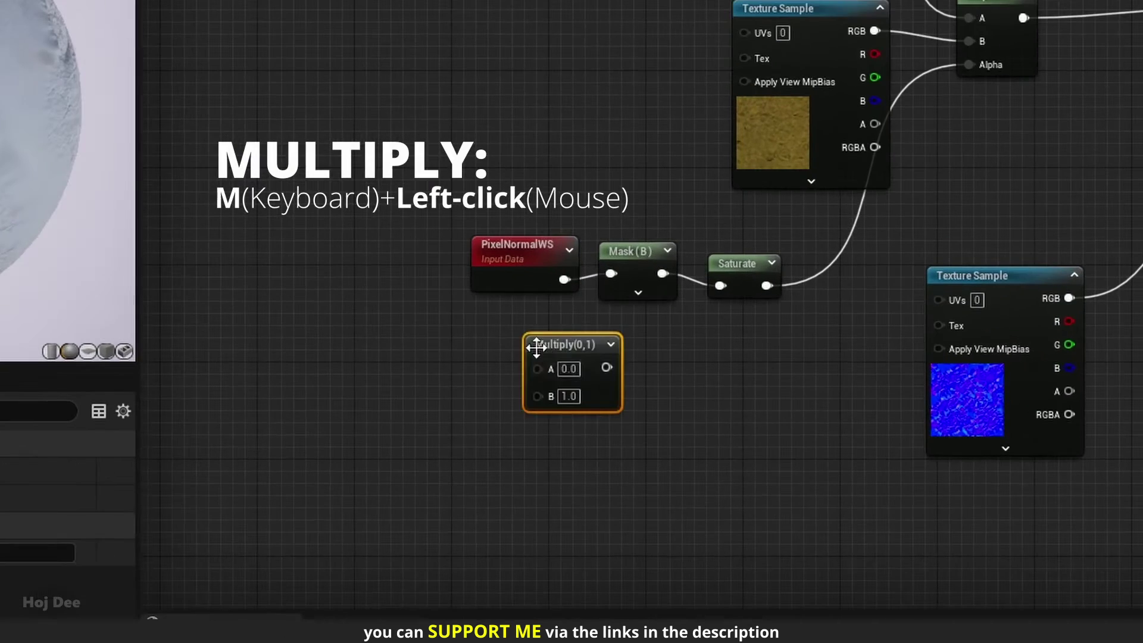
{"action": "left_click", "coordinate": [661, 364]}
{"action": "left_click", "coordinate": [542, 463]}
{"action": "type", "text": "s"}
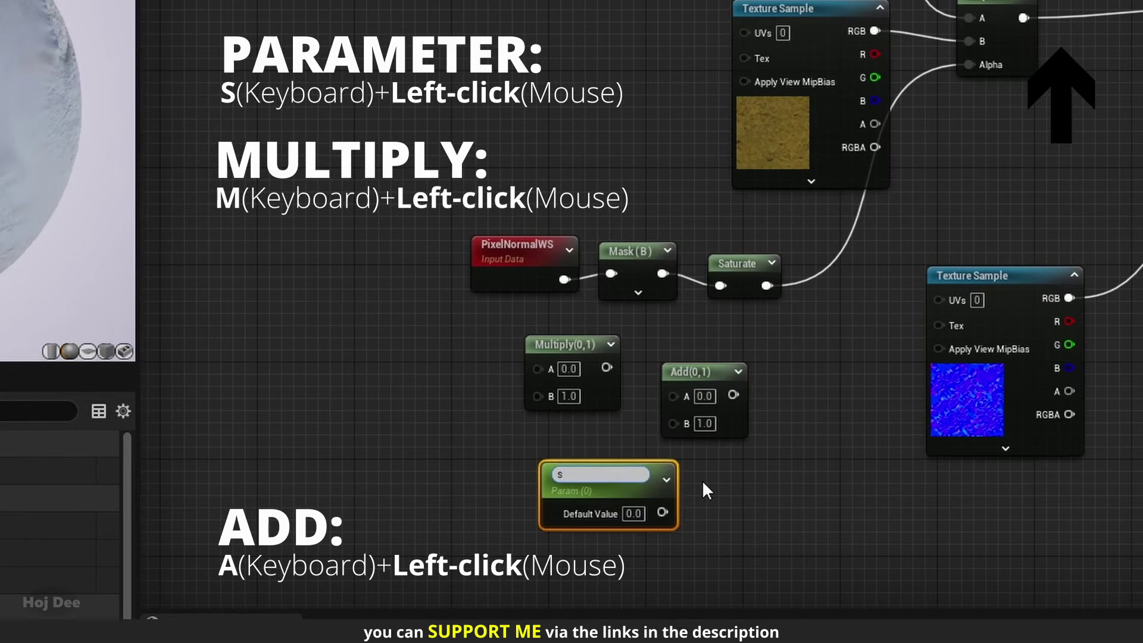
Step: Add a second scalar parameter named Transition Offset beside the first one
{"action": "left_click", "coordinate": [702, 480]}
{"action": "left_click", "coordinate": [709, 474]}
{"action": "type", "text": "Transiti"}
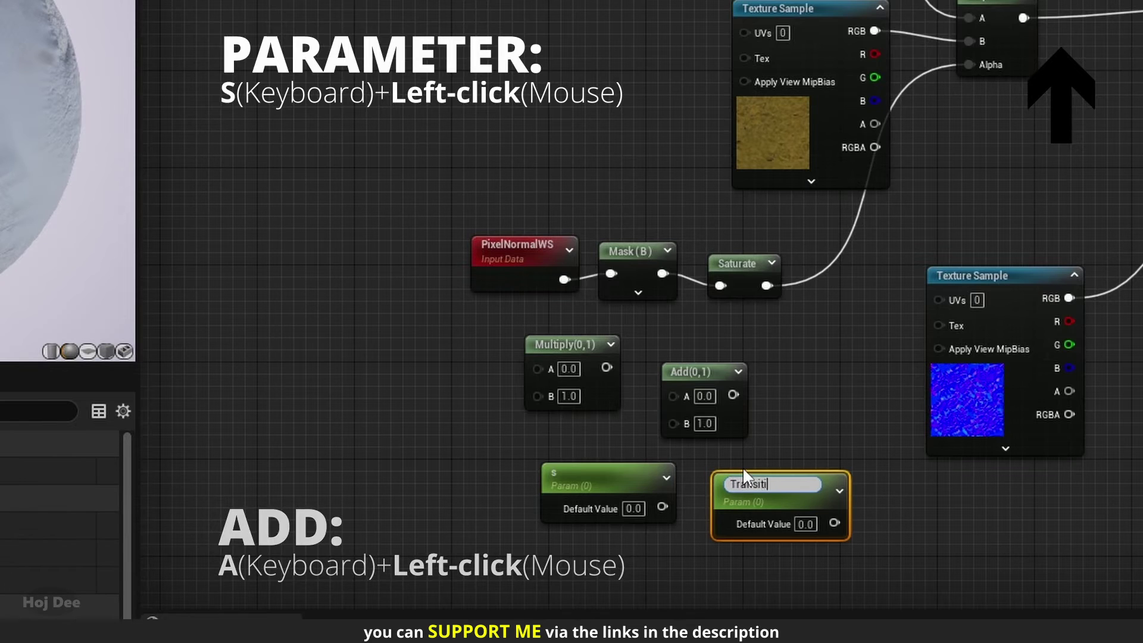
{"action": "type", "text": "on Offset"}
{"action": "key", "text": "Return"}
Step: Rename the first scalar parameter to Transition Falloff and set its default value to 1
{"action": "left_click", "coordinate": [583, 475]}
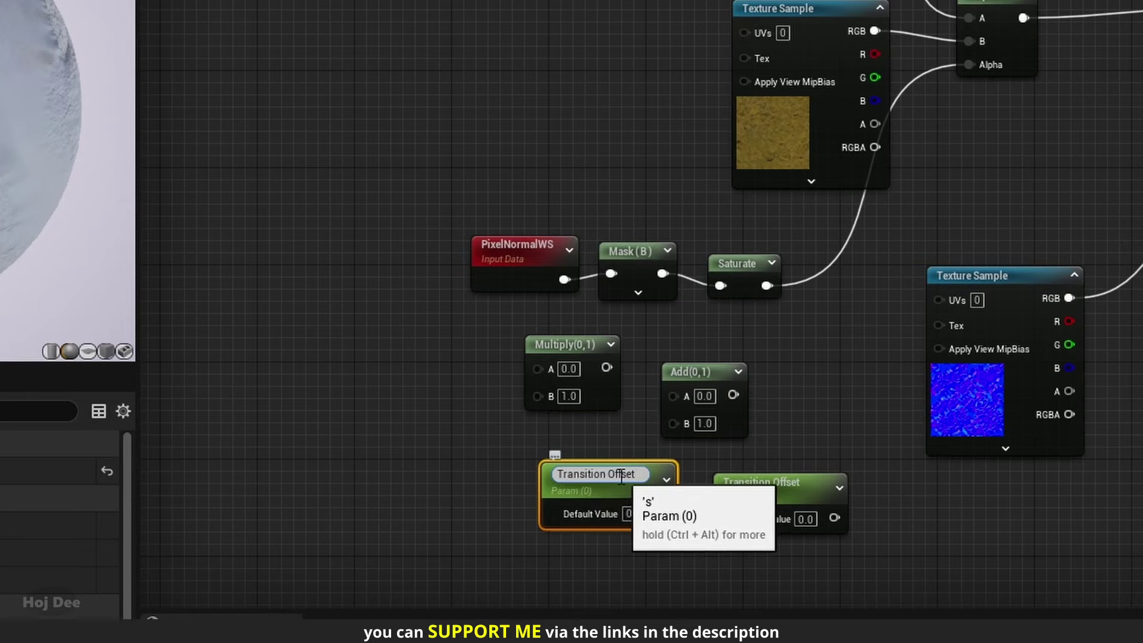
{"action": "type", "text": "lloff"}
{"action": "key", "text": "Return"}
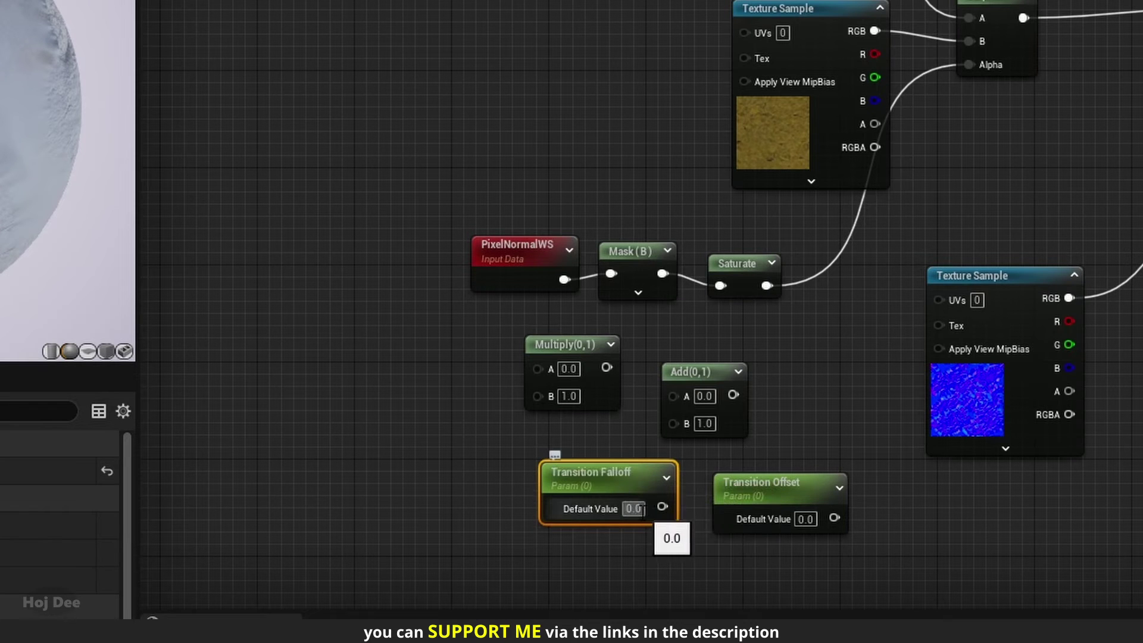
{"action": "type", "text": "1"}
{"action": "key", "text": "Return"}
Step: Connect Transition Falloff to the Multiply node's B input and Transition Offset to the Add node's B input
{"action": "scroll", "coordinate": [632, 422], "scroll_direction": "up", "scroll_amount": 3}
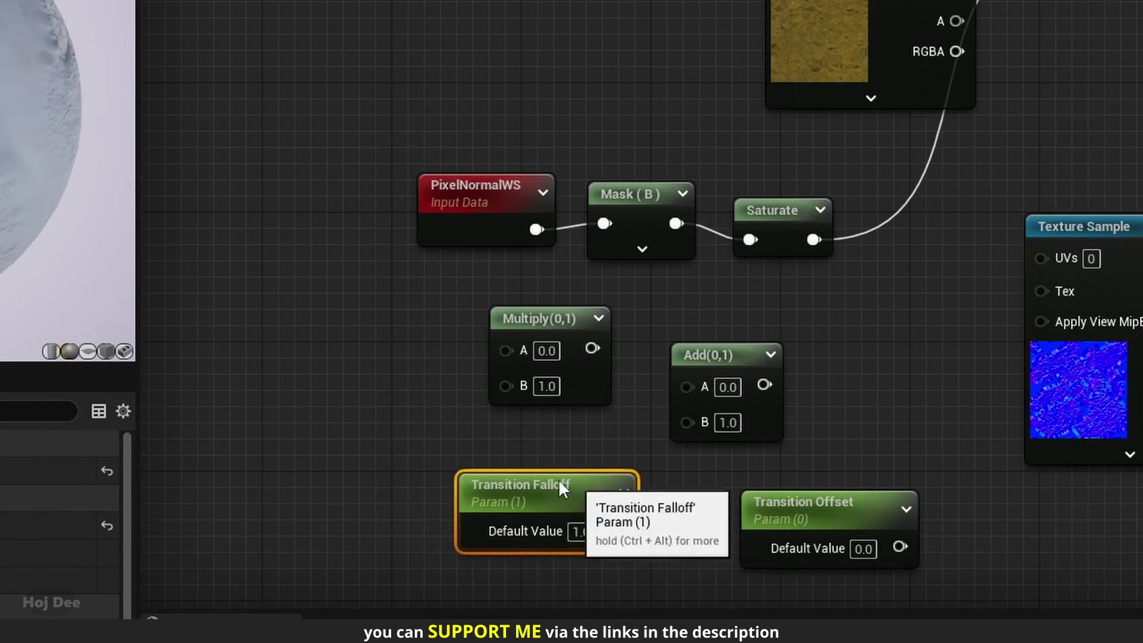
{"action": "left_click_drag", "start_coordinate": [535, 513], "coordinate": [505, 384]}
{"action": "left_click_drag", "start_coordinate": [857, 541], "coordinate": [696, 427]}
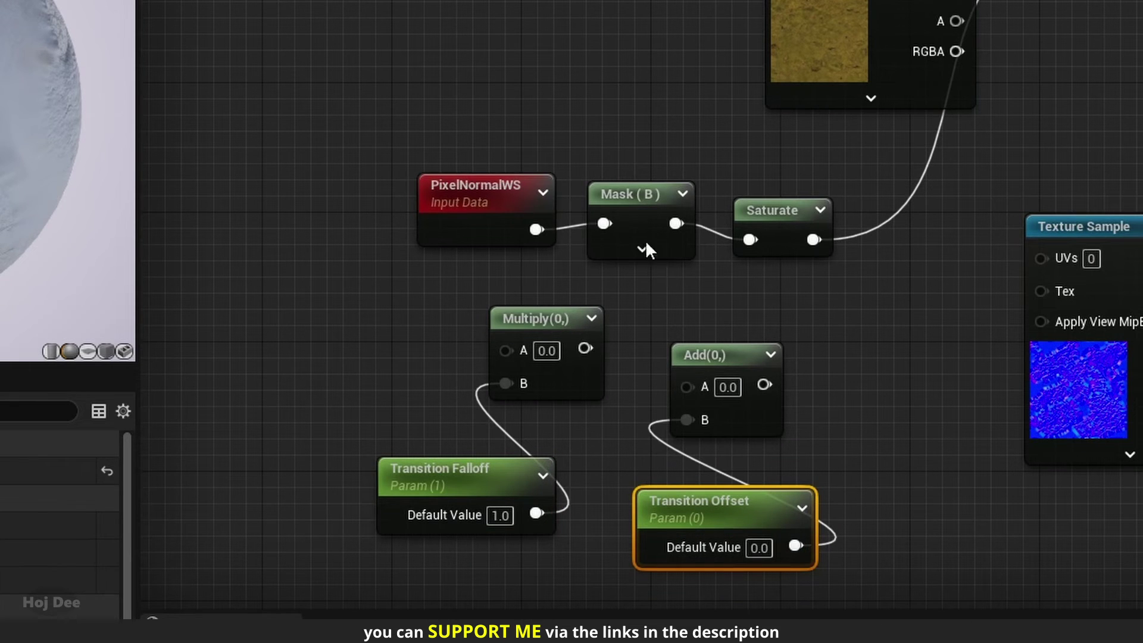
Step: Move PixelNormalWS and its mask aside, then wire the mask through Multiply's A input and Add's A input into Saturate
{"action": "left_click", "coordinate": [536, 212]}
{"action": "left_click", "coordinate": [635, 199], "text": "shift"}
{"action": "left_click_drag", "start_coordinate": [635, 199], "coordinate": [505, 351]}
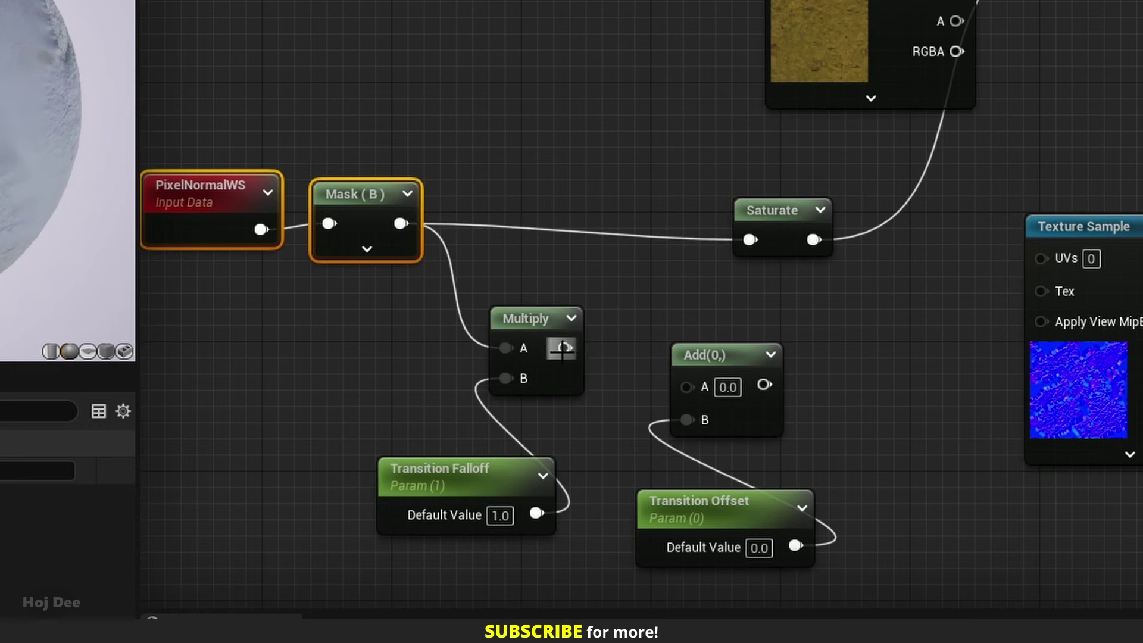
{"action": "left_click_drag", "start_coordinate": [742, 378], "coordinate": [748, 259]}
{"action": "left_click_drag", "start_coordinate": [711, 301], "coordinate": [554, 372]}
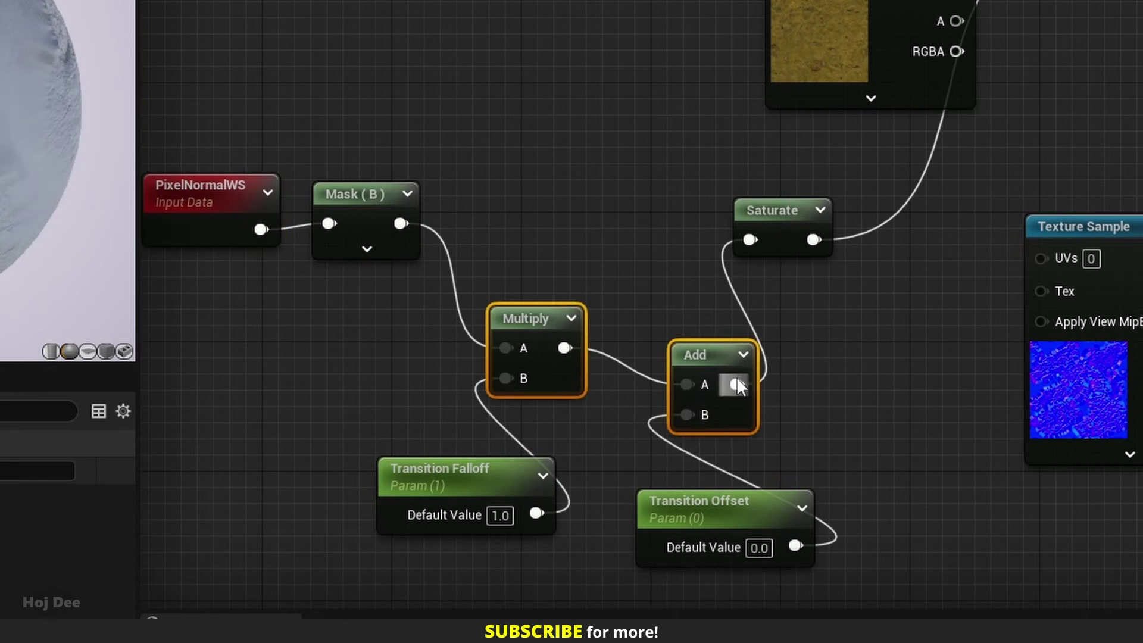
Step: Line up Multiply and Add between the mask and Saturate, place their parameters underneath, and apply the material changes
{"action": "left_click_drag", "start_coordinate": [714, 368], "coordinate": [637, 204]}
{"action": "left_click", "coordinate": [655, 238]}
{"action": "left_click_drag", "start_coordinate": [694, 495], "coordinate": [629, 333]}
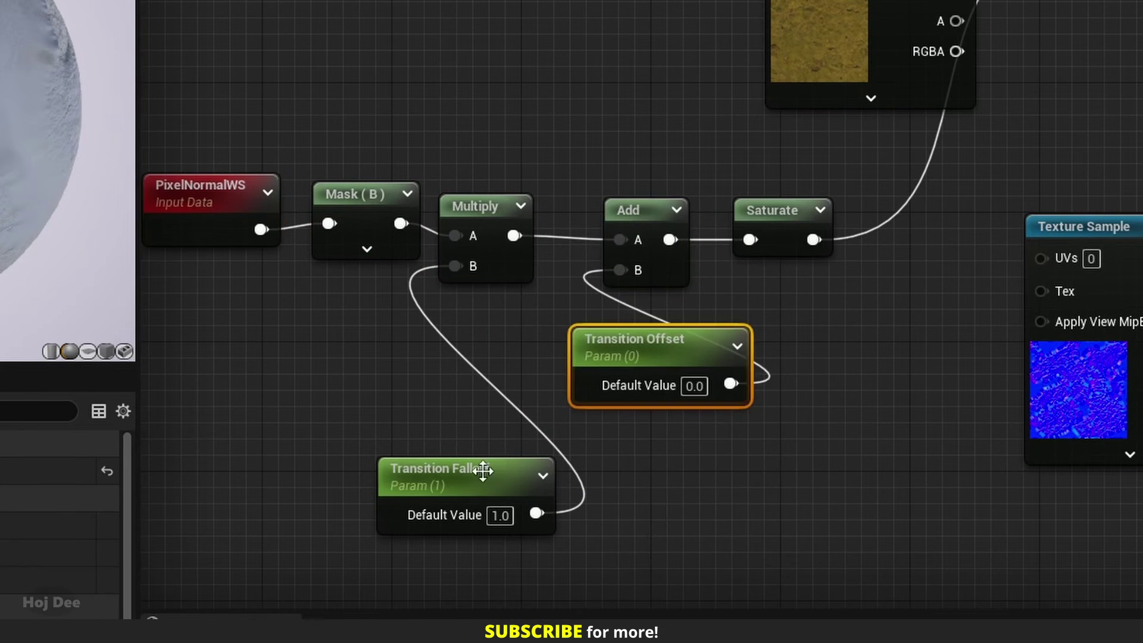
{"action": "left_click_drag", "start_coordinate": [483, 472], "coordinate": [432, 327]}
{"action": "left_click", "coordinate": [85, 48]}
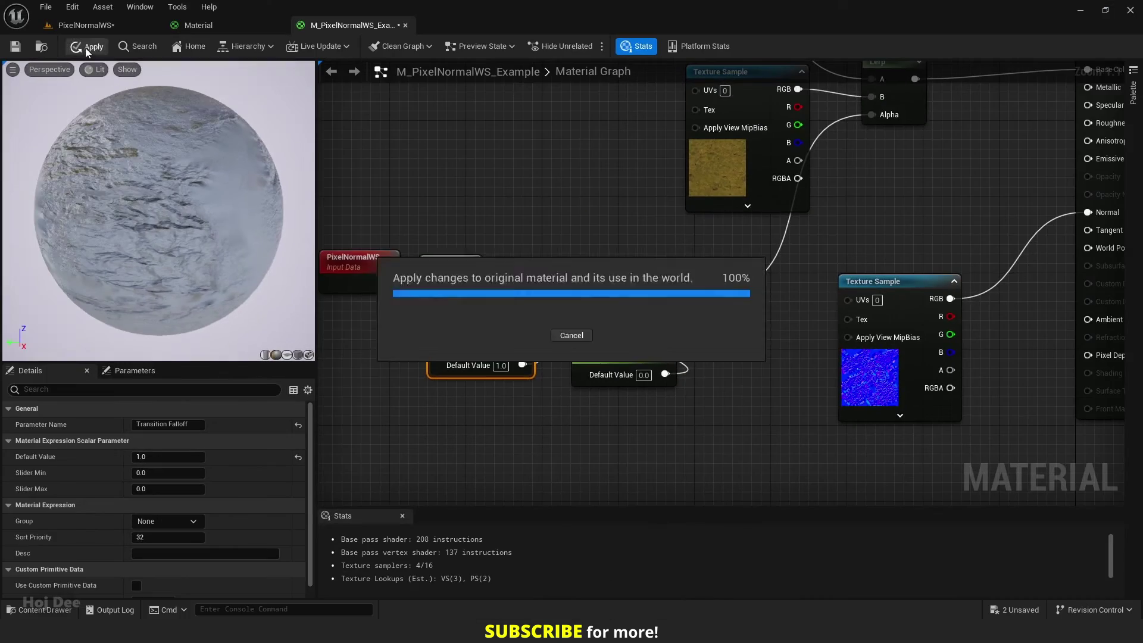
Step: Undock the M_PixelNormalWS_Example material editor, place it side by side with the level editor, and enlarge the level viewport by collapsing its panels
{"action": "left_click", "coordinate": [90, 28]}
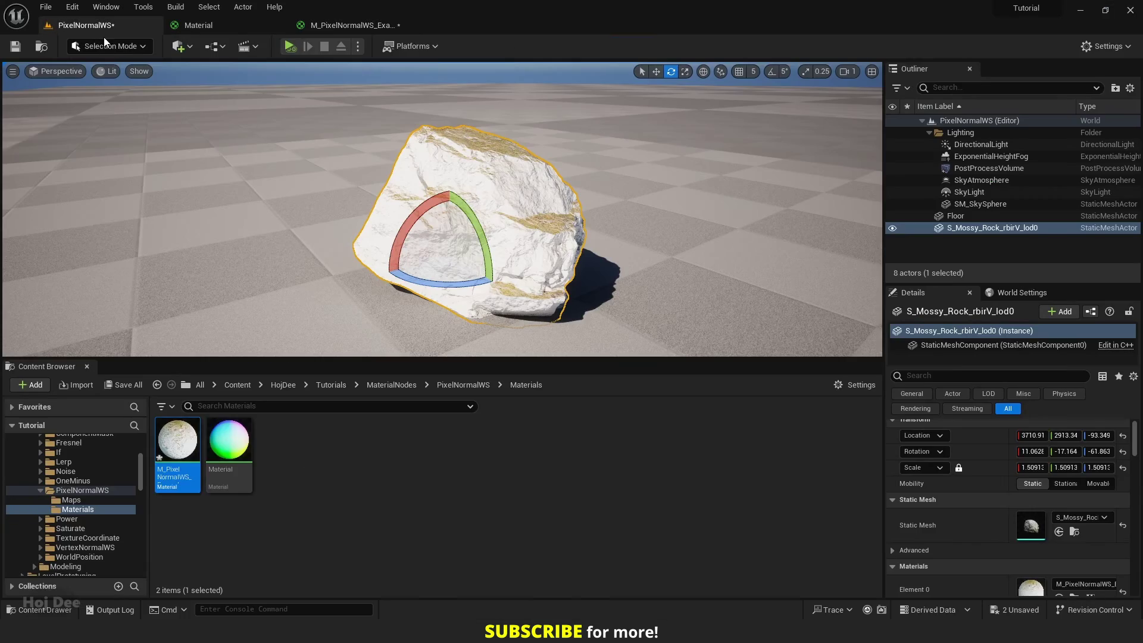
{"action": "left_click_drag", "start_coordinate": [364, 21], "coordinate": [553, 156]}
{"action": "left_click", "coordinate": [86, 25]}
{"action": "left_click_drag", "start_coordinate": [565, 11], "coordinate": [1, 81]}
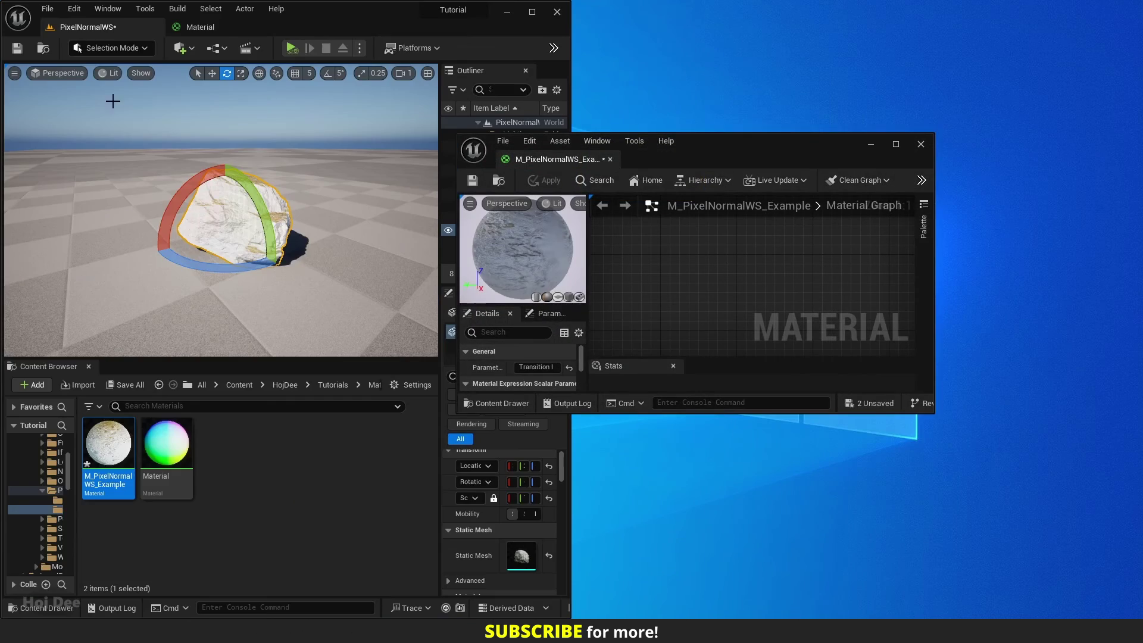
{"action": "left_click_drag", "start_coordinate": [725, 144], "coordinate": [1140, 198]}
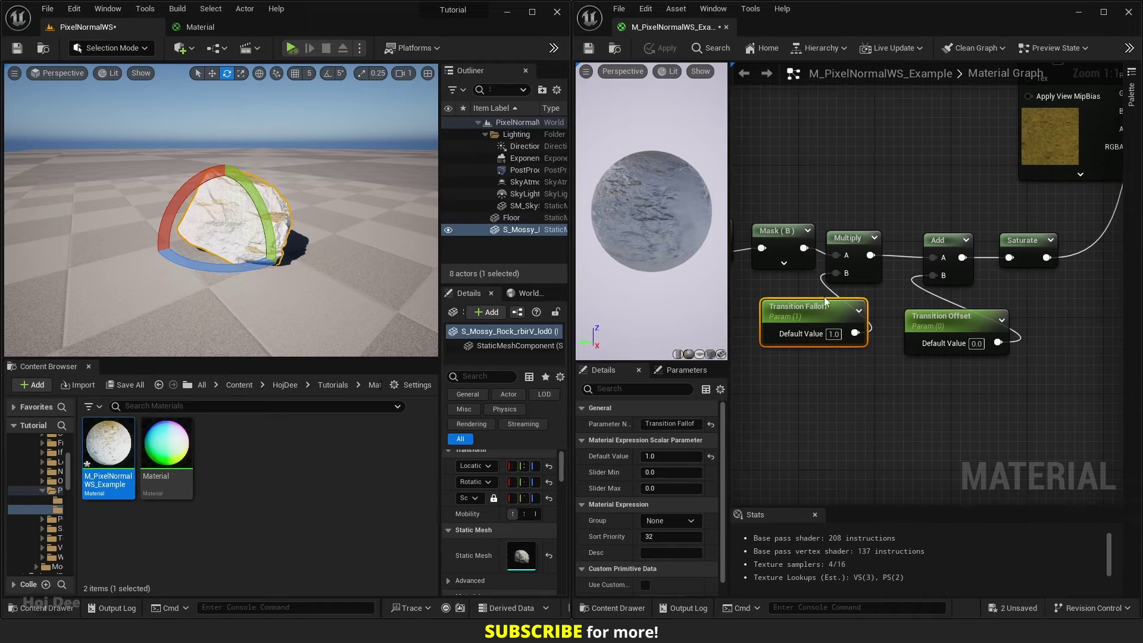
{"action": "key", "text": "F10"}
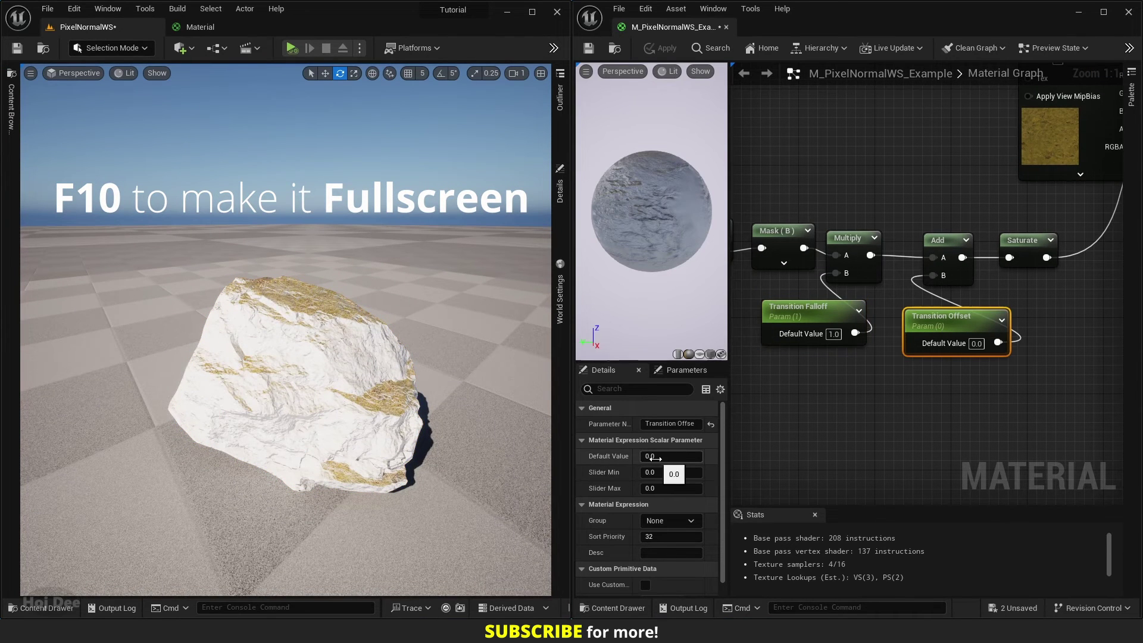
Step: Set the default value of Transition Offset to 0.263589 and of Transition Falloff to 1.07217
{"action": "mouse_move", "coordinate": [656, 458]}
{"action": "left_mouse_down"}
{"action": "mouse_move", "coordinate": [685, 459]}
{"action": "mouse_move", "coordinate": [643, 458]}
{"action": "mouse_move", "coordinate": [676, 458]}
{"action": "mouse_move", "coordinate": [644, 456]}
{"action": "mouse_move", "coordinate": [661, 456]}
{"action": "left_mouse_up"}
{"action": "left_click", "coordinate": [791, 321]}
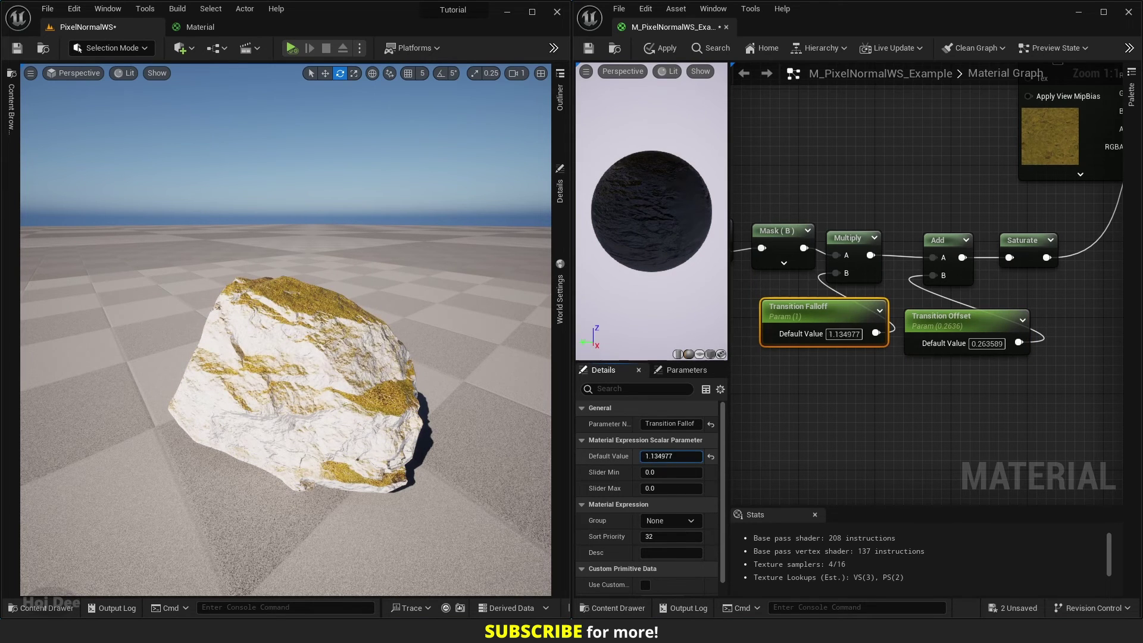
{"action": "left_click_drag", "start_coordinate": [663, 457], "coordinate": [660, 457]}
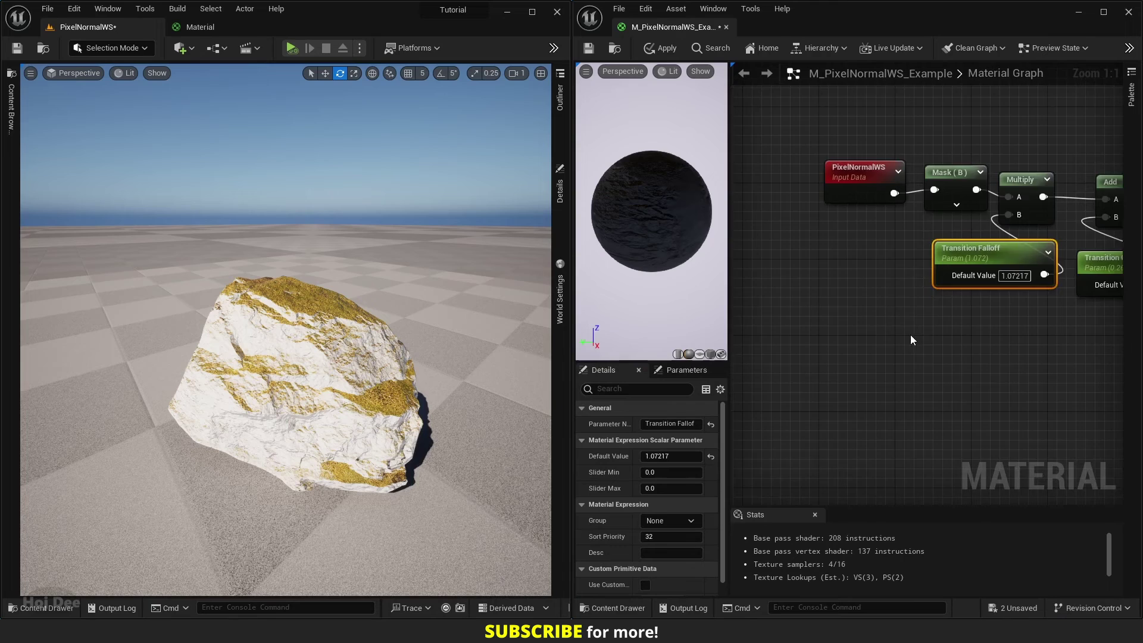
Step: Add a VertexNormalWS node below the PixelNormalWS chain and connect its output to a new ComponentMask node
{"action": "scroll", "coordinate": [906, 334], "scroll_direction": "down", "scroll_amount": 2}
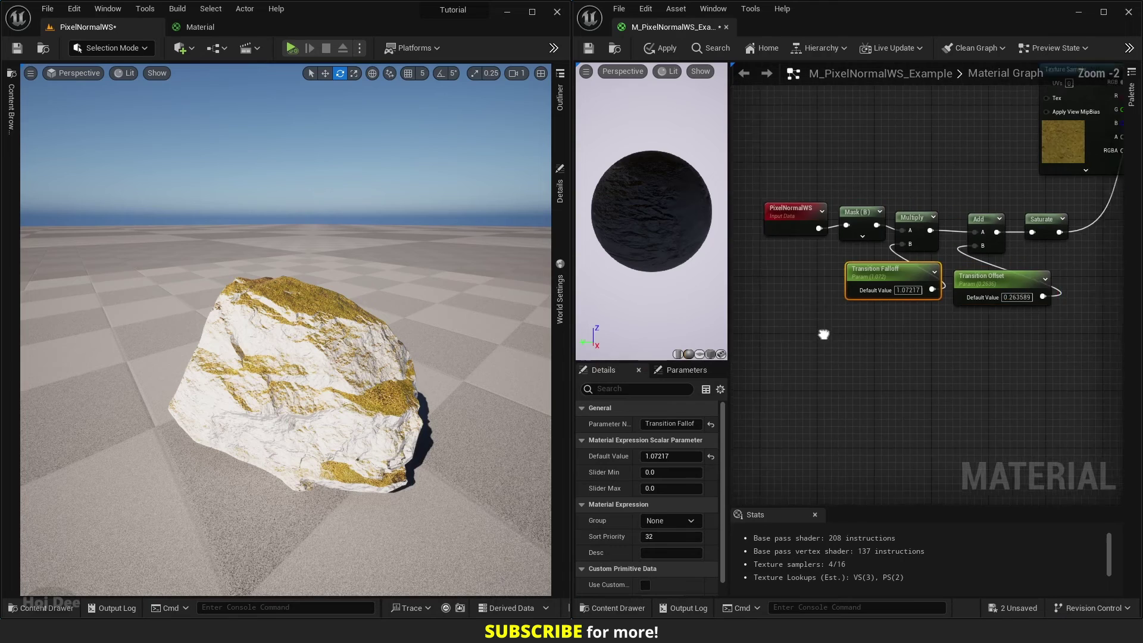
{"action": "right_click", "coordinate": [763, 343]}
{"action": "type", "text": "vertex nor"}
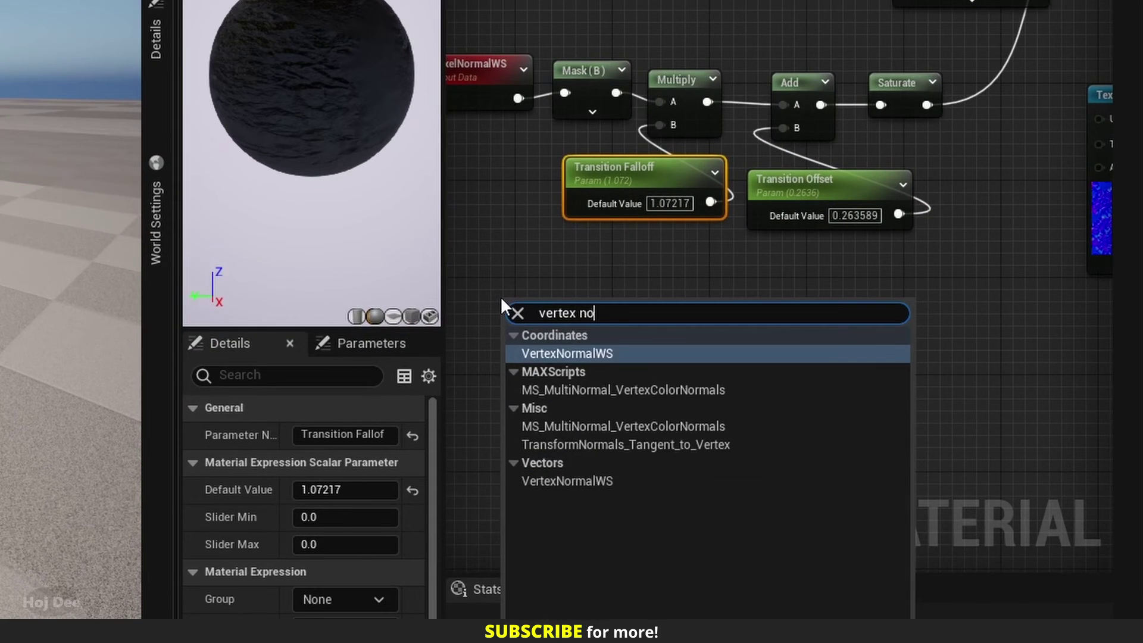
{"action": "key", "text": "Return"}
{"action": "left_click_drag", "start_coordinate": [543, 324], "coordinate": [662, 316]}
{"action": "type", "text": "mask"}
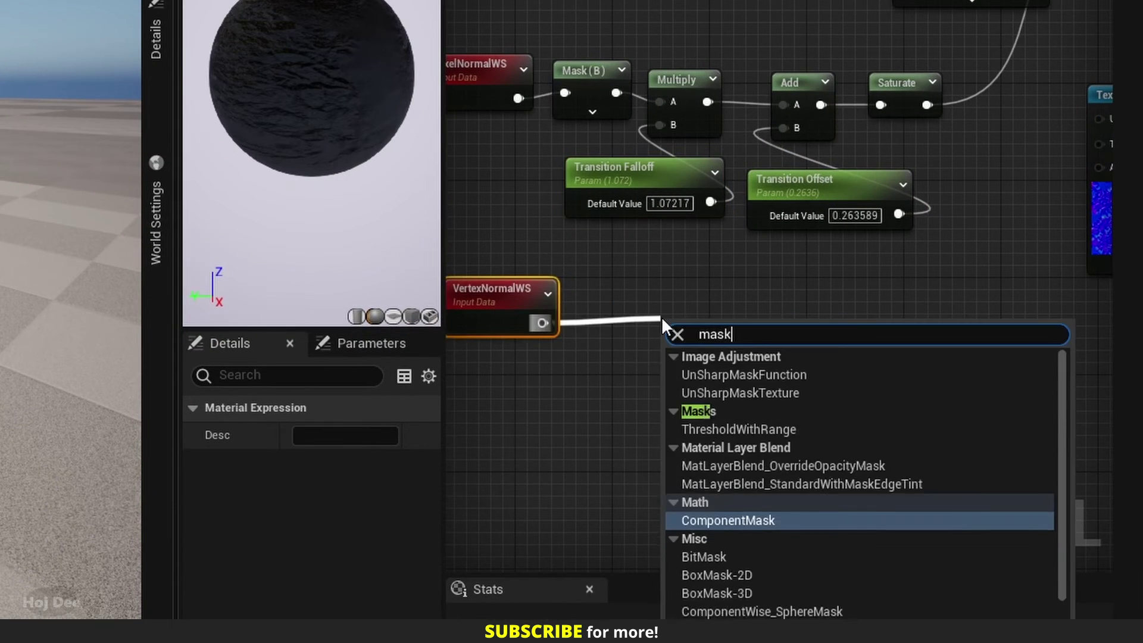
{"action": "key", "text": "Return"}
Step: Set the VertexNormalWS component mask to output only the B channel
{"action": "left_click", "coordinate": [301, 490]}
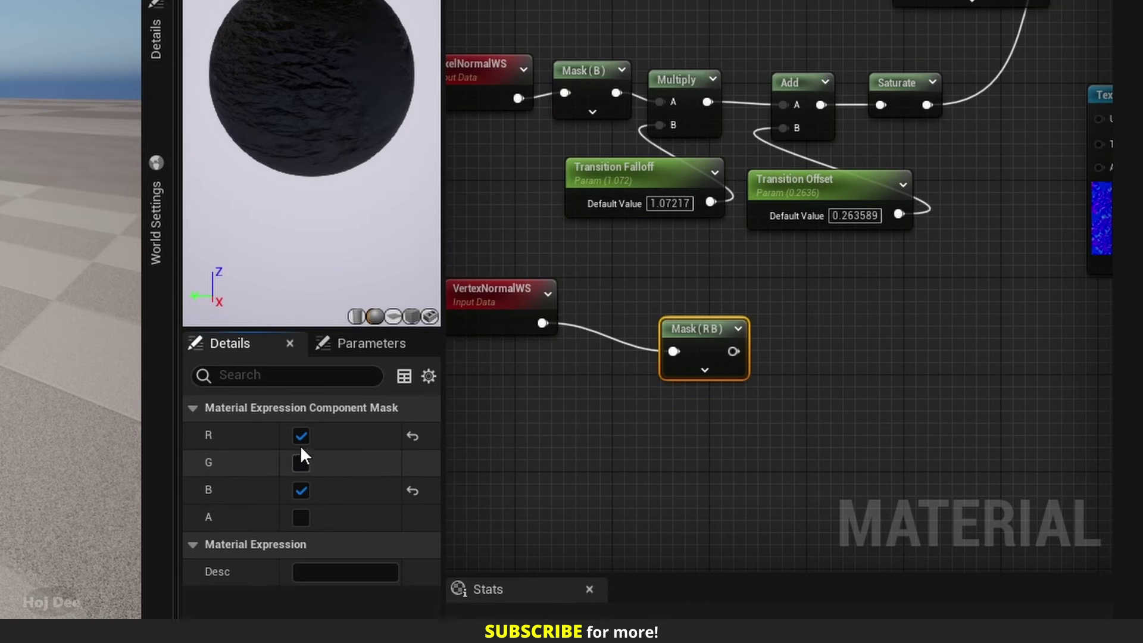
{"action": "left_click", "coordinate": [300, 463]}
{"action": "left_click", "coordinate": [301, 435]}
Step: Move Saturate farther from the Add node and arrange VertexNormalWS with its mask below Transition Offset
{"action": "left_click_drag", "start_coordinate": [689, 329], "coordinate": [630, 291]}
{"action": "right_click_drag", "start_coordinate": [630, 290], "coordinate": [762, 255]}
{"action": "left_click_drag", "start_coordinate": [975, 46], "coordinate": [664, 208]}
{"action": "scroll", "coordinate": [902, 134], "scroll_direction": "down", "scroll_amount": 1}
{"action": "left_click_drag", "start_coordinate": [929, 113], "coordinate": [619, 113]}
{"action": "left_click_drag", "start_coordinate": [813, 264], "coordinate": [655, 322]}
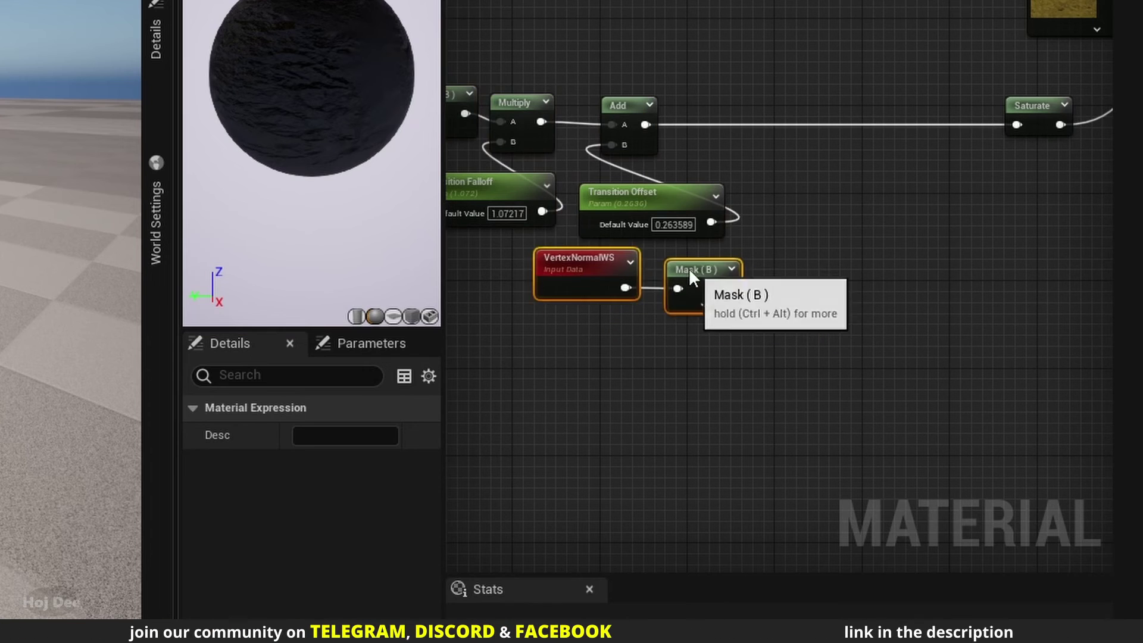
Step: Create a second Add node that sums the first Add node's output with the masked VertexNormalWS output
{"action": "left_click", "coordinate": [777, 172]}
{"action": "left_click", "coordinate": [768, 174]}
{"action": "scroll", "coordinate": [760, 173], "scroll_direction": "up", "scroll_amount": 2}
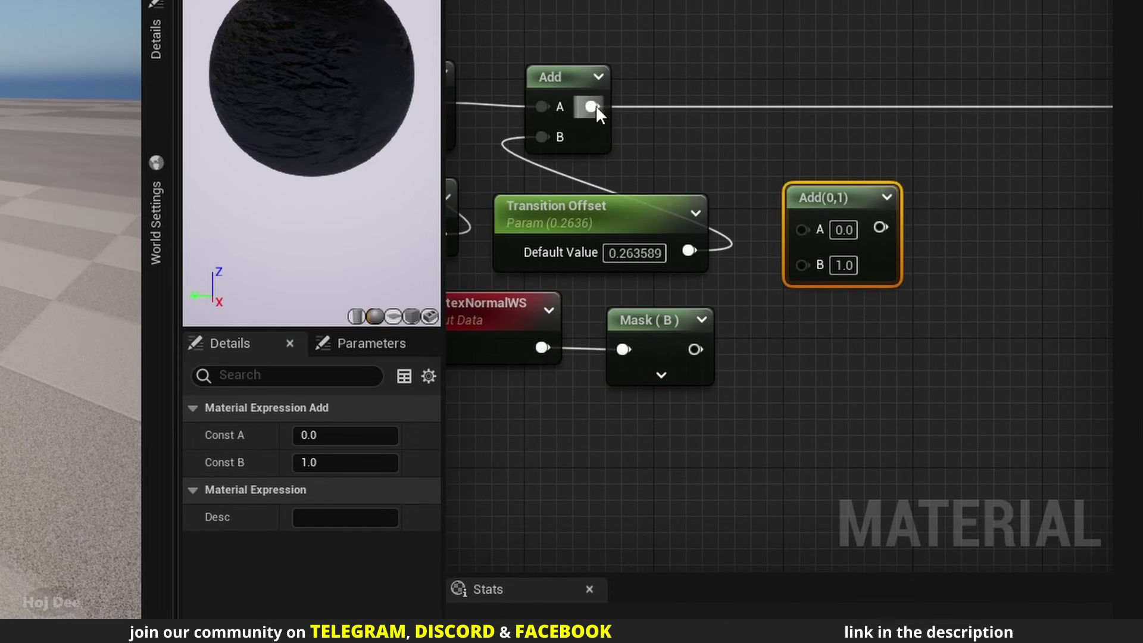
{"action": "left_click_drag", "start_coordinate": [798, 228], "coordinate": [801, 260]}
Step: Insert a Subtract node with B at 1.0 between the second Add node and Saturate, and apply the material
{"action": "right_click_drag", "start_coordinate": [923, 227], "coordinate": [700, 273]}
{"action": "type", "text": "-"}
{"action": "left_click_drag", "start_coordinate": [747, 284], "coordinate": [919, 153]}
{"action": "key", "text": "Return"}
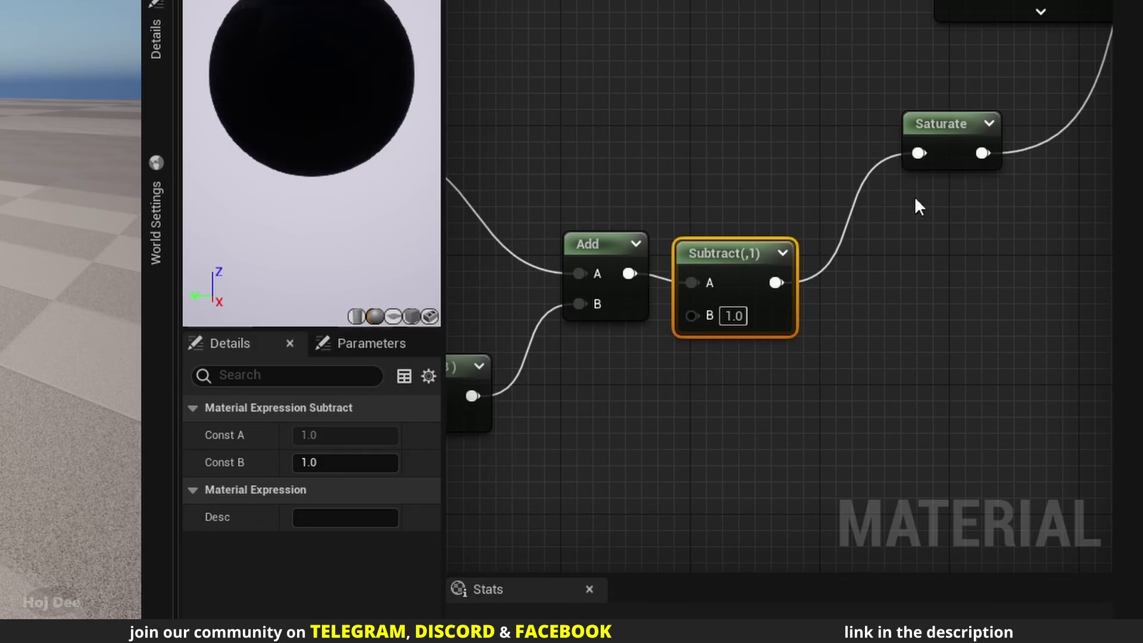
{"action": "left_click", "coordinate": [660, 51]}
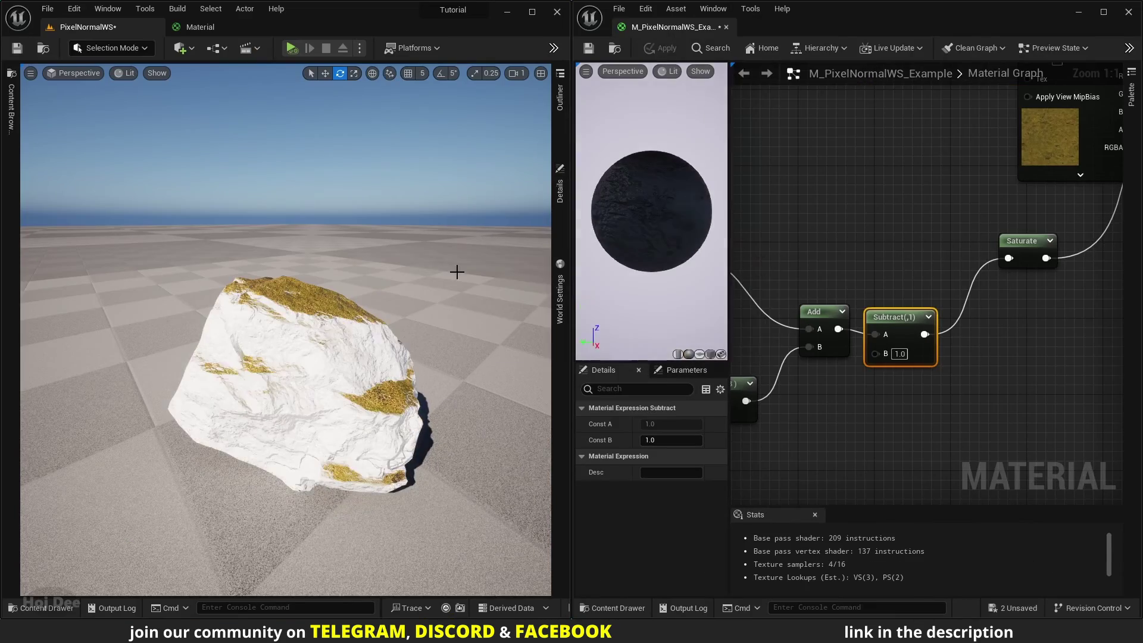